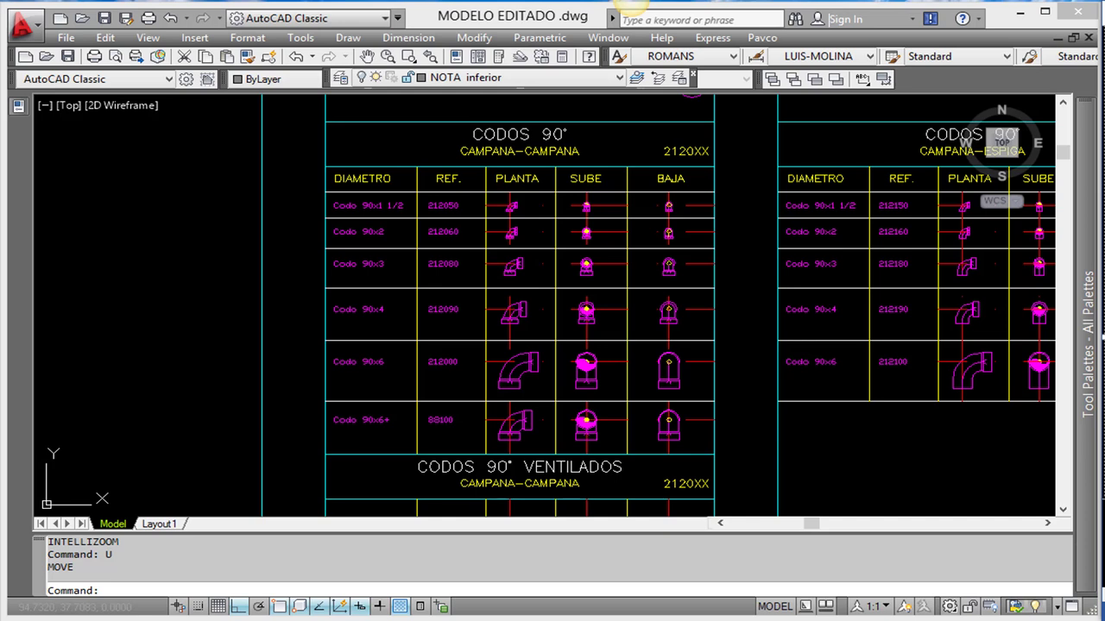
Step: Start a copy (CP) and window-select all 60 objects of the CODOS 90° table
middle_click_drag(602, 385, 693, 383)
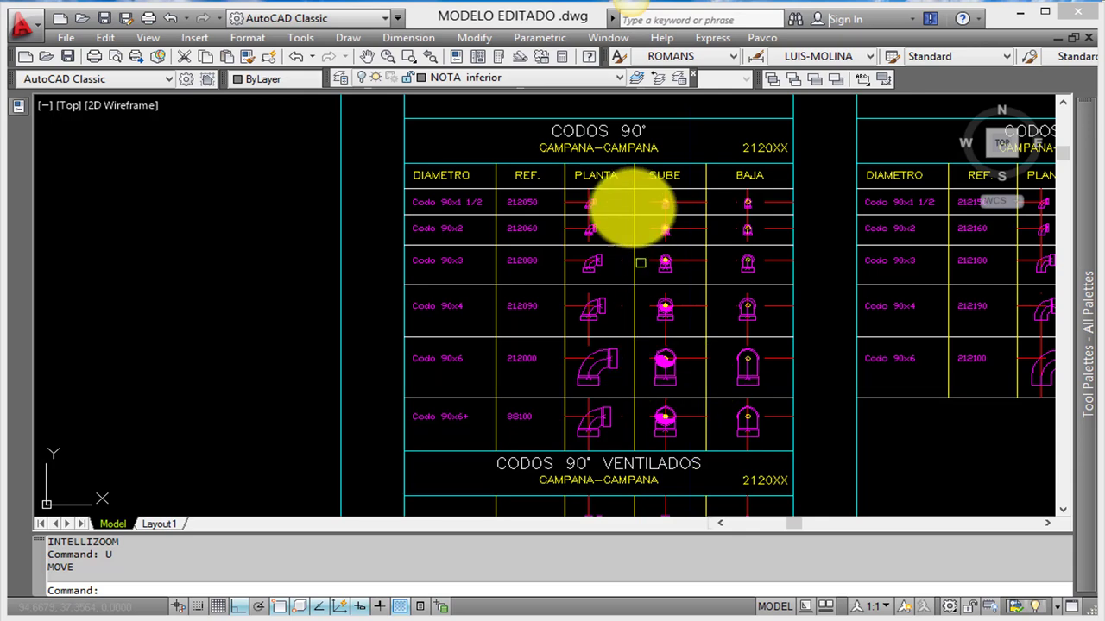
mouse_move(575, 145)
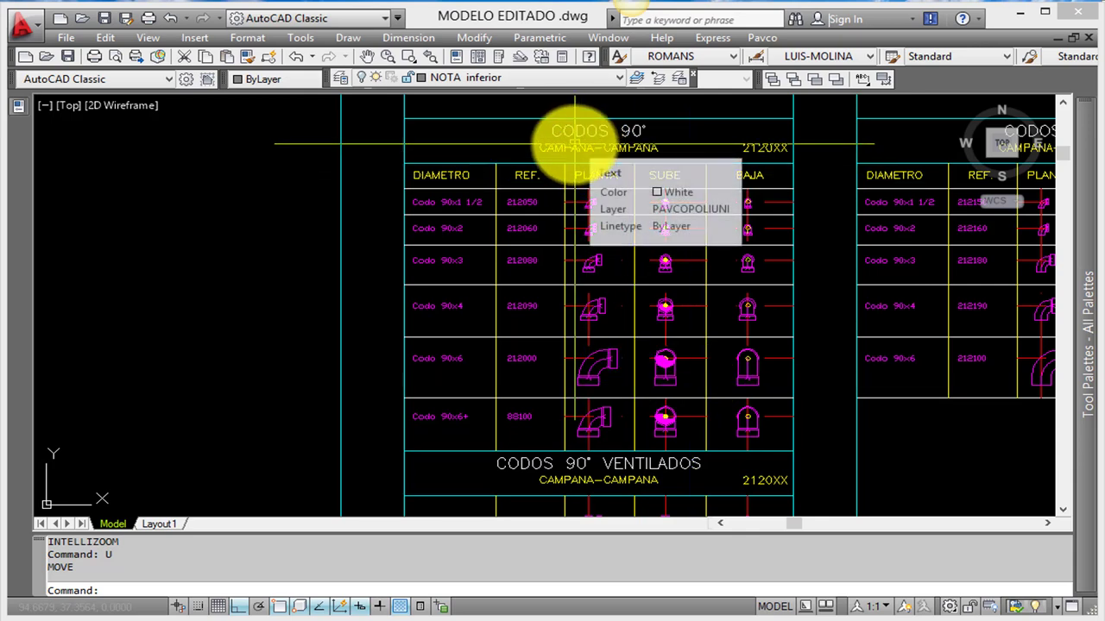
middle_click_drag(606, 294, 599, 308)
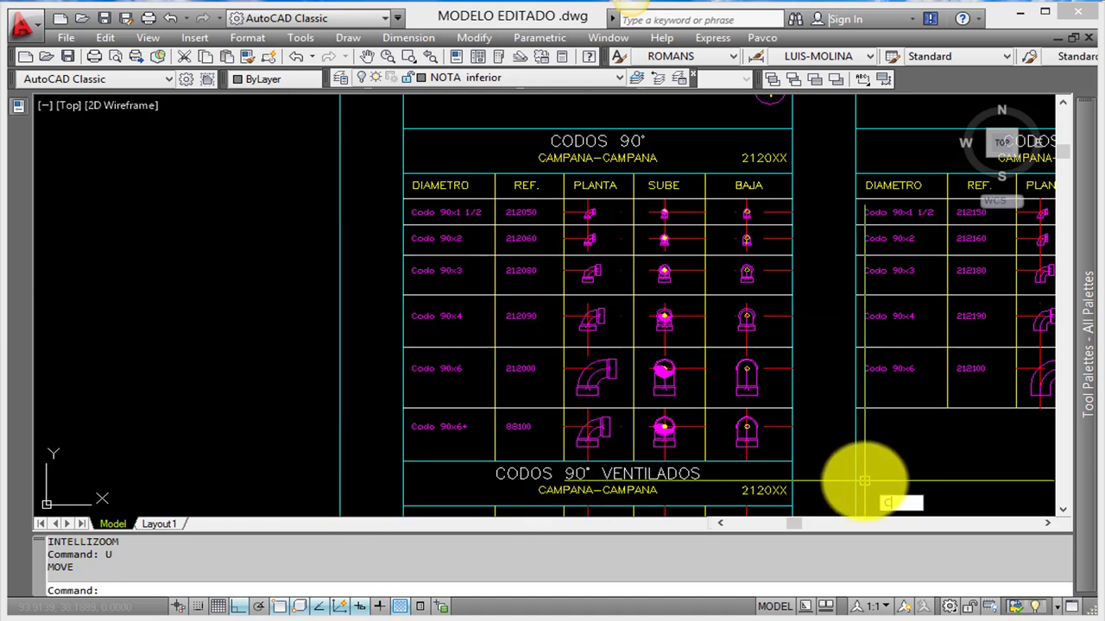
type("p")
key("Return")
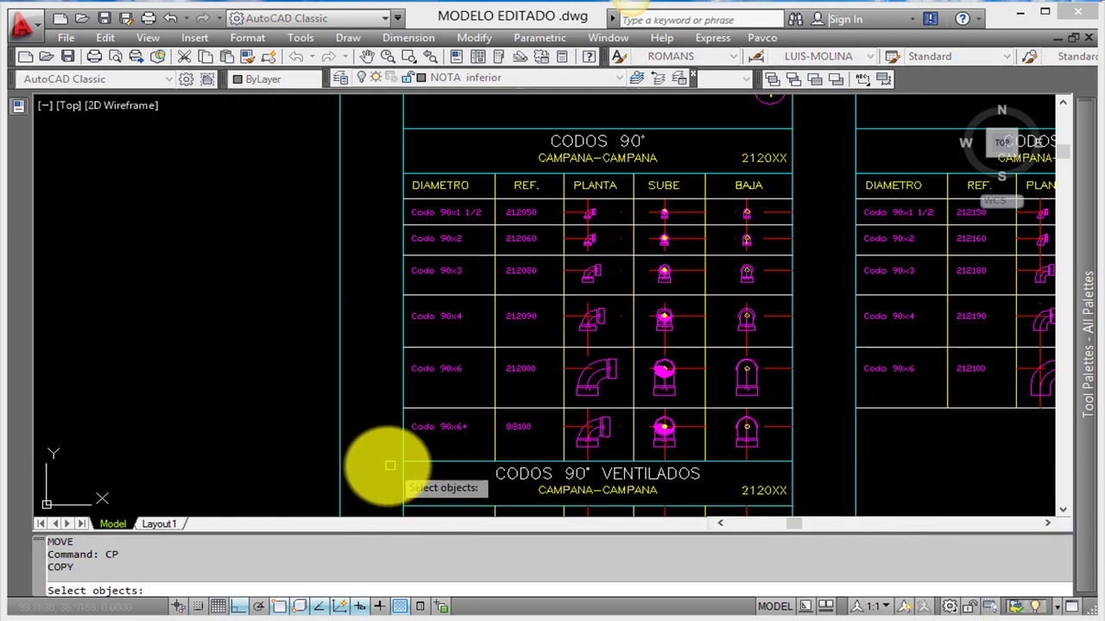
left_click(384, 466)
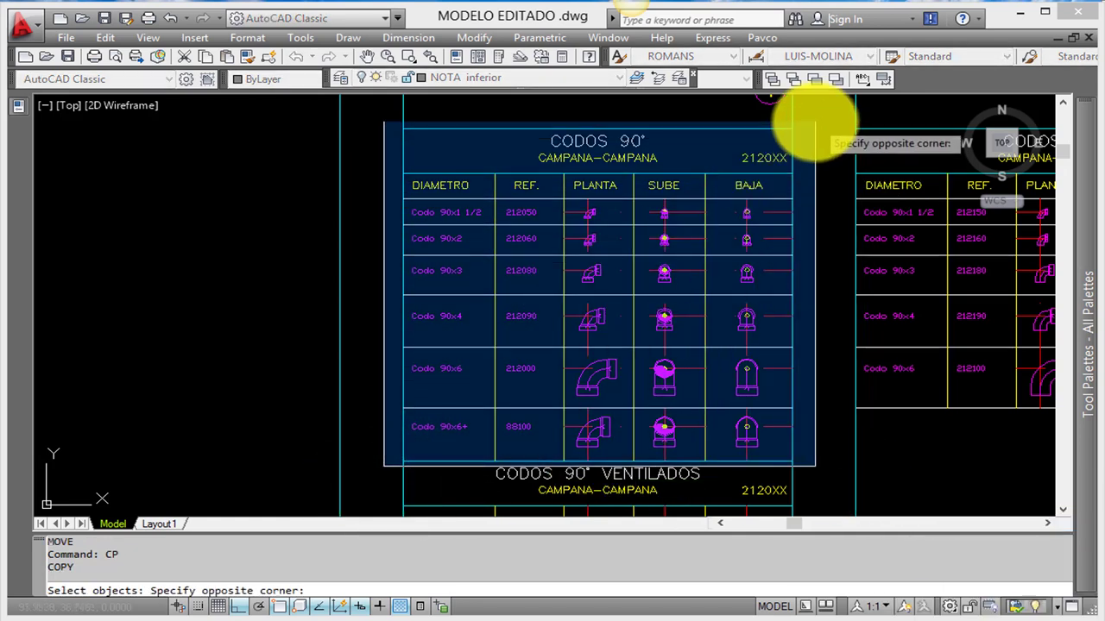
left_click(814, 125)
type("R")
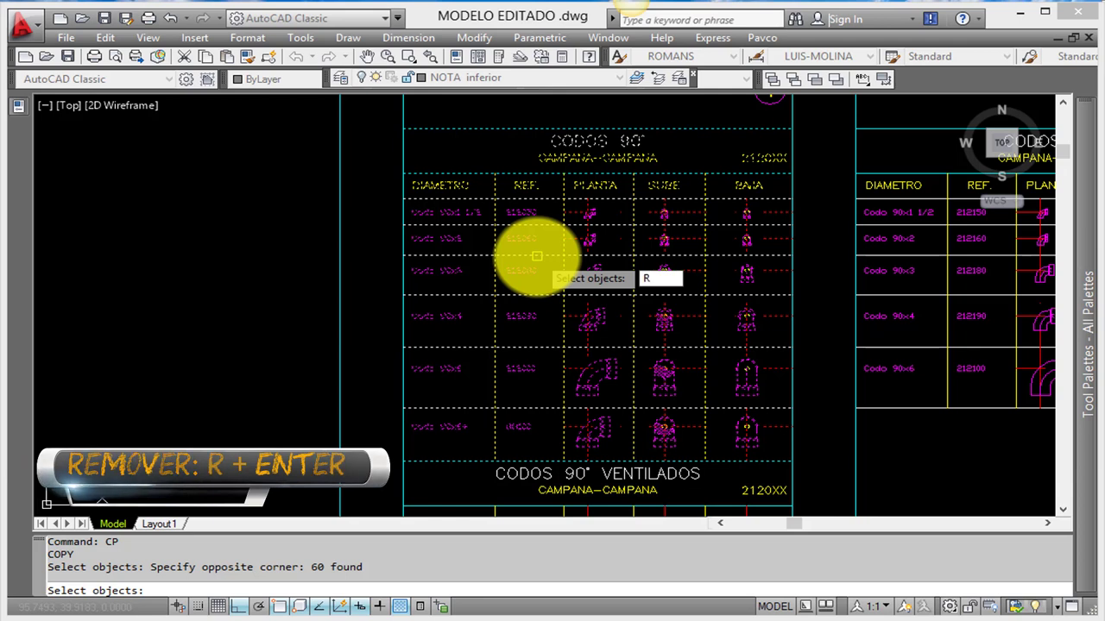
Step: Remove the six REF texts (212050–88100) and the DIAMETRO labels from the copy selection
key("Return")
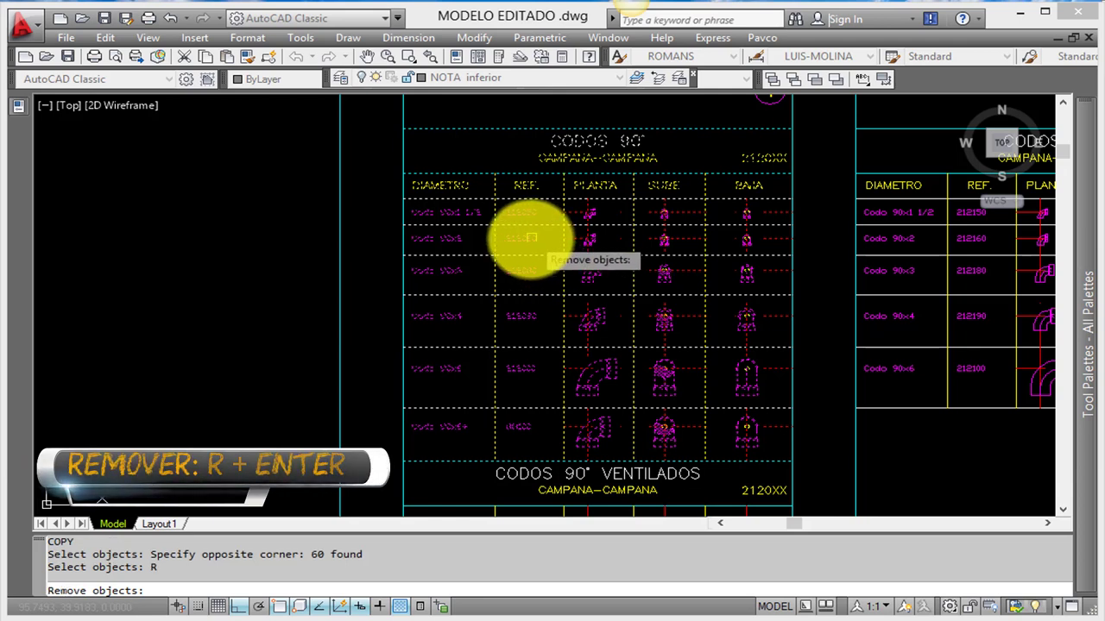
left_click(522, 240)
left_click(528, 212)
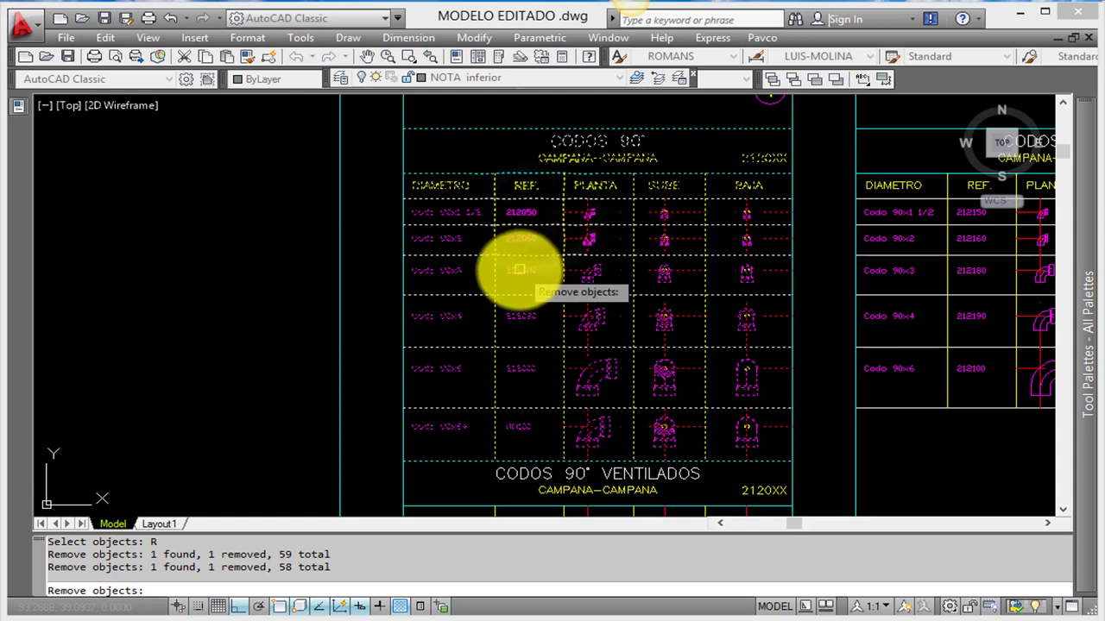
left_click(520, 270)
left_click(520, 315)
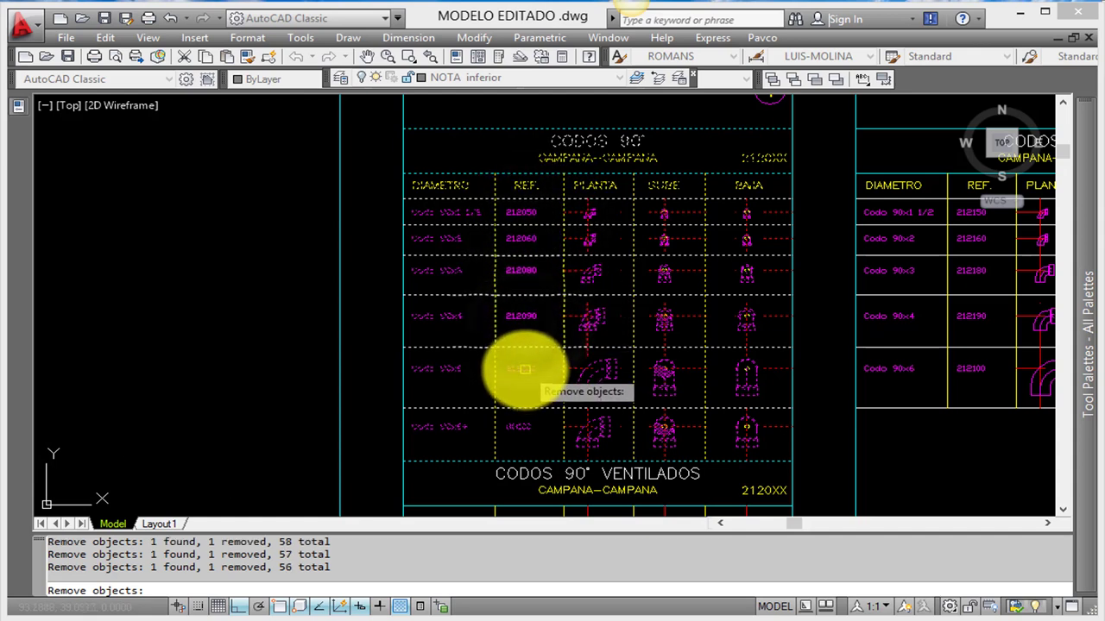
left_click(520, 370)
left_click(518, 426)
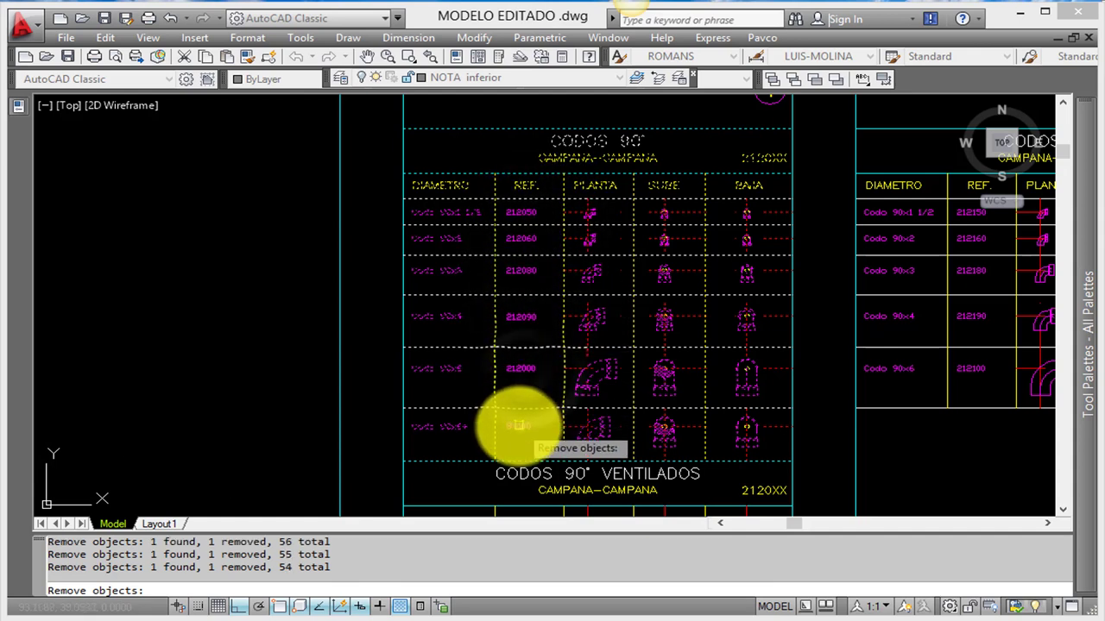
left_click(383, 456)
left_click(549, 181)
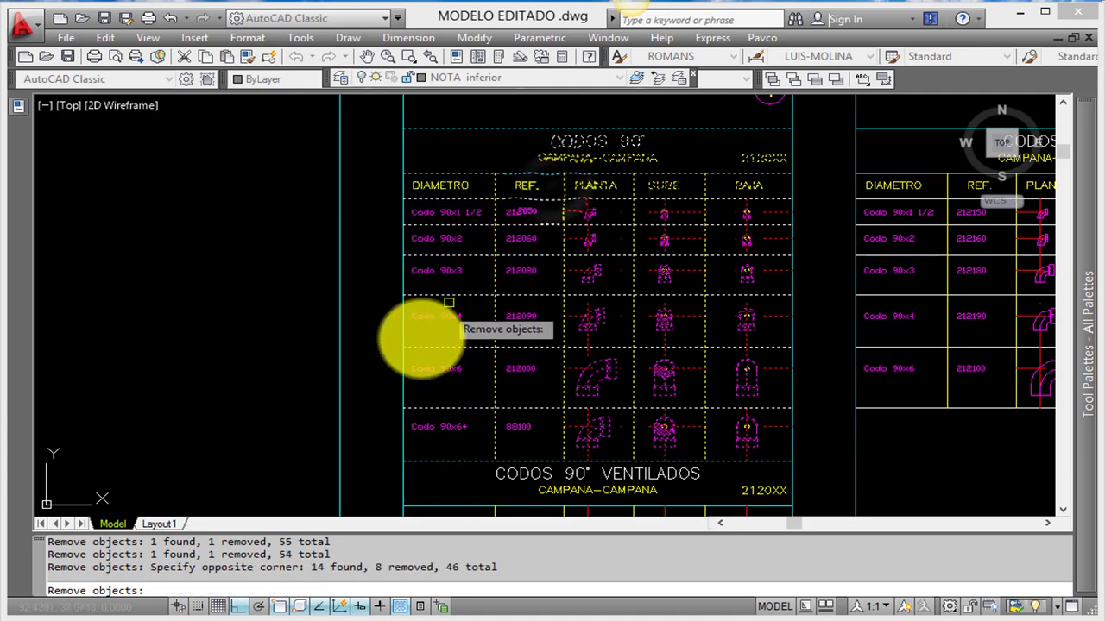
left_click(479, 432)
left_click(429, 188)
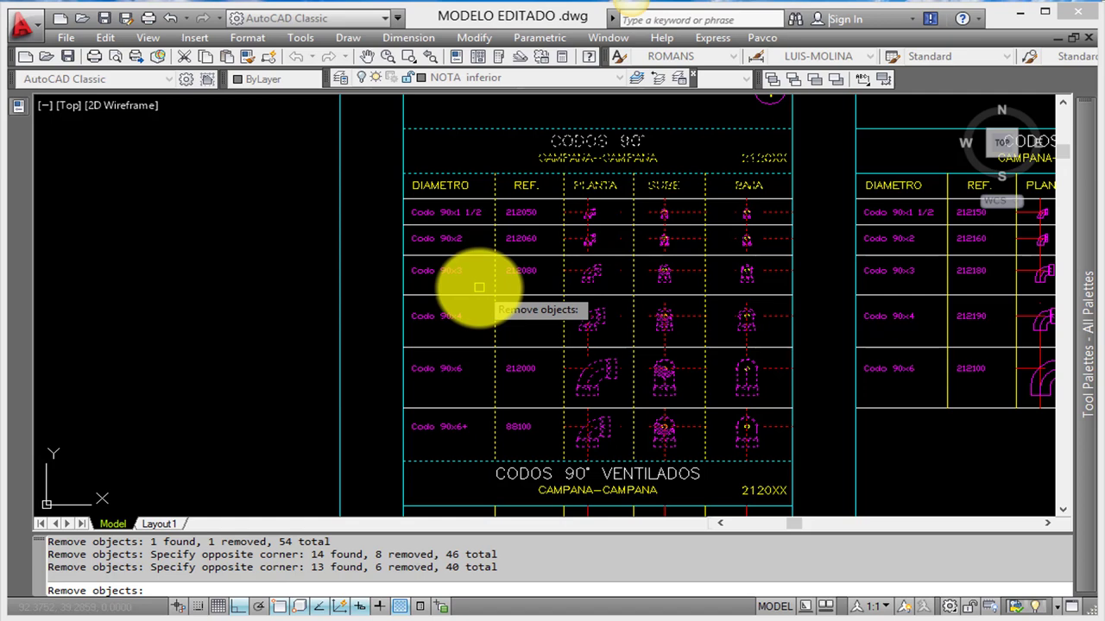
Step: Place the 40-object table copy in empty space left of the sheets
key("Return")
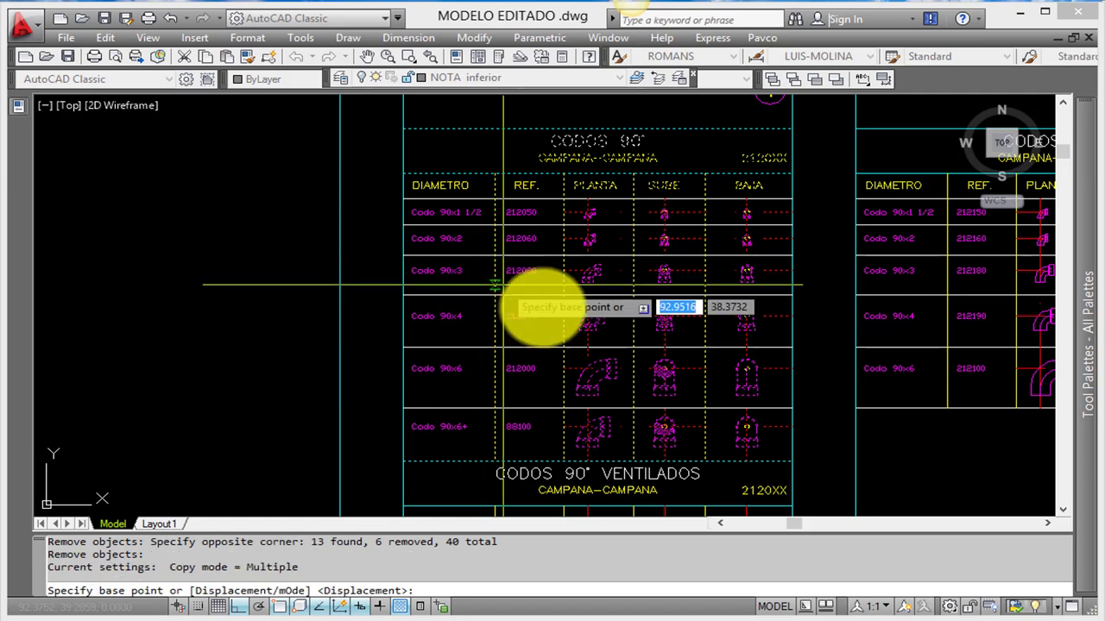
left_click(783, 458)
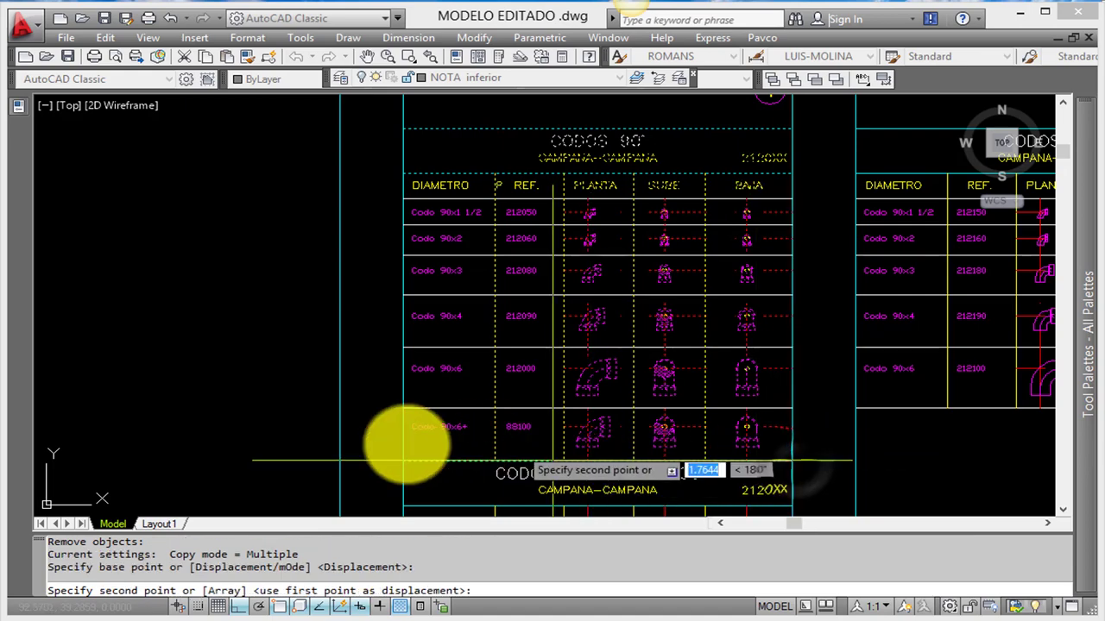
middle_click_drag(302, 444, 672, 409)
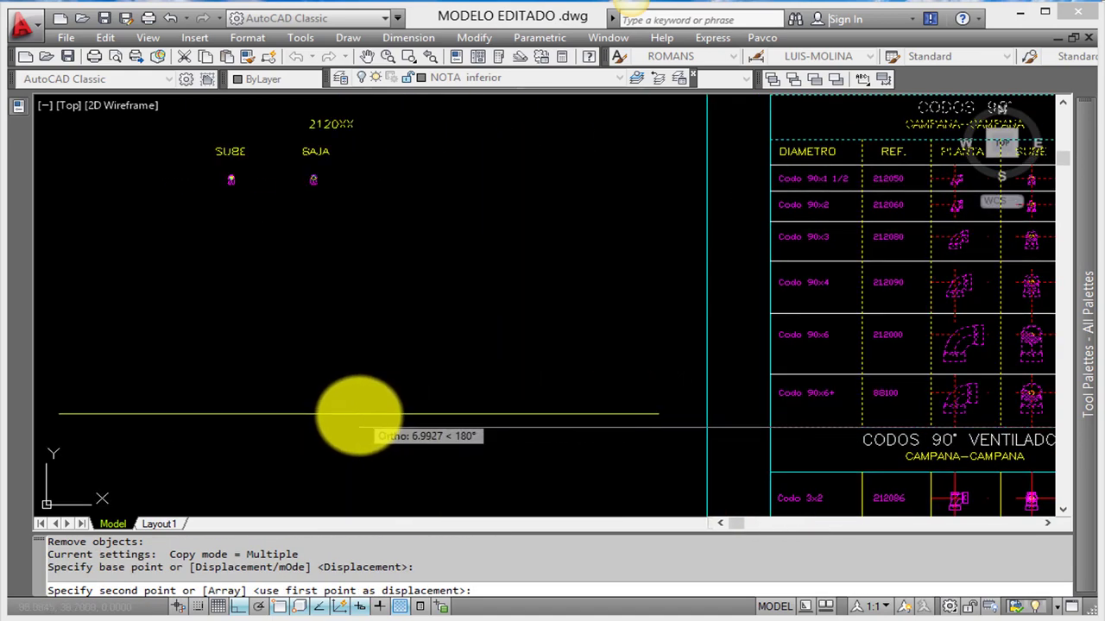
left_click(358, 412)
scroll(586, 415, "down", 3)
Step: End the copy and zoom back to the original table on sheet 1
key("Escape")
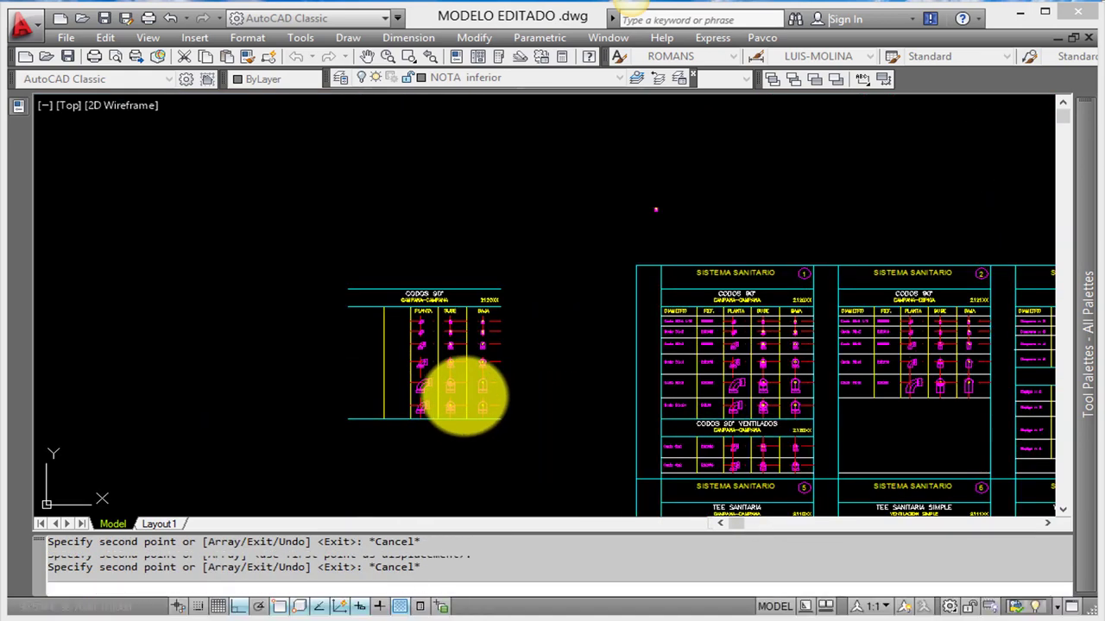
scroll(439, 374, "up", 2)
scroll(427, 369, "up", 2)
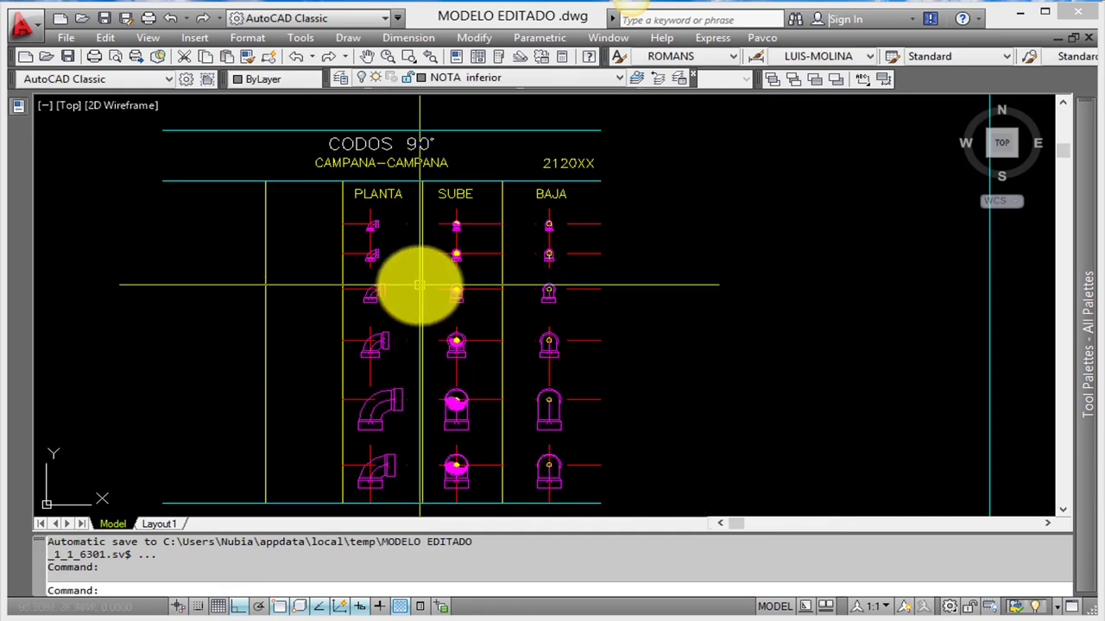
mouse_move(420, 285)
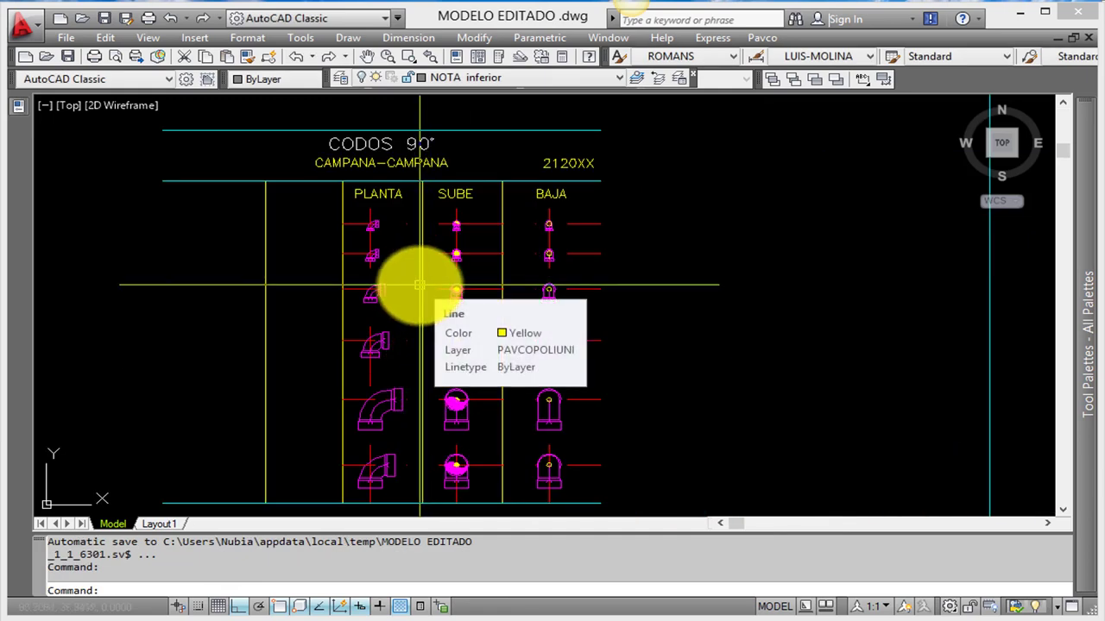
scroll(419, 284, "down", 2)
scroll(587, 349, "up", 1)
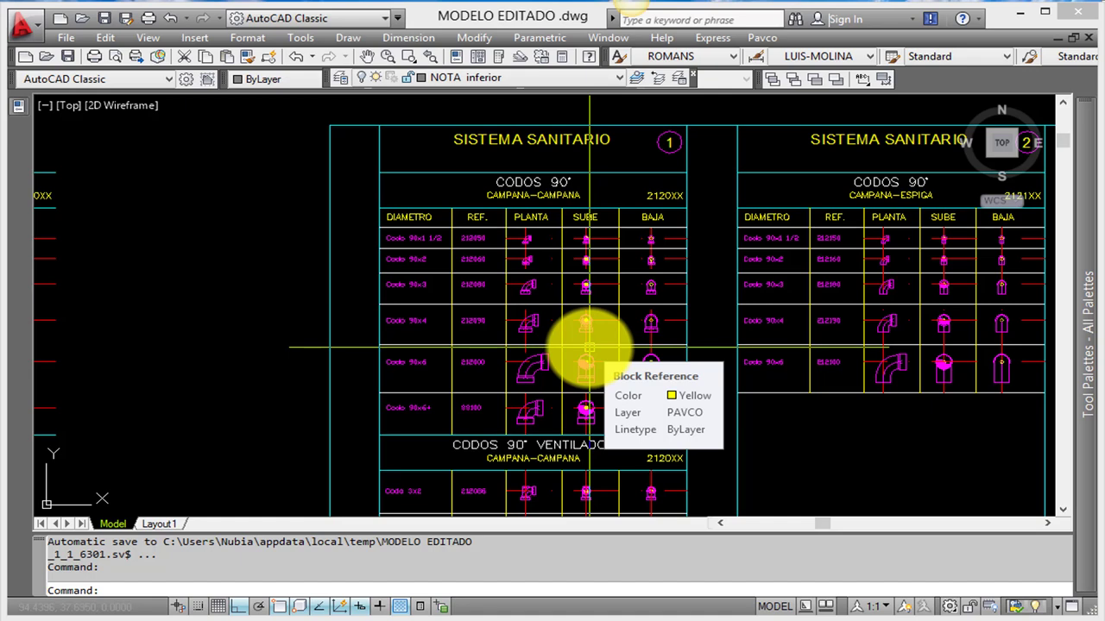
Step: Start a move (M) and window-select the 56 row objects of the original table
type("m")
key("Return")
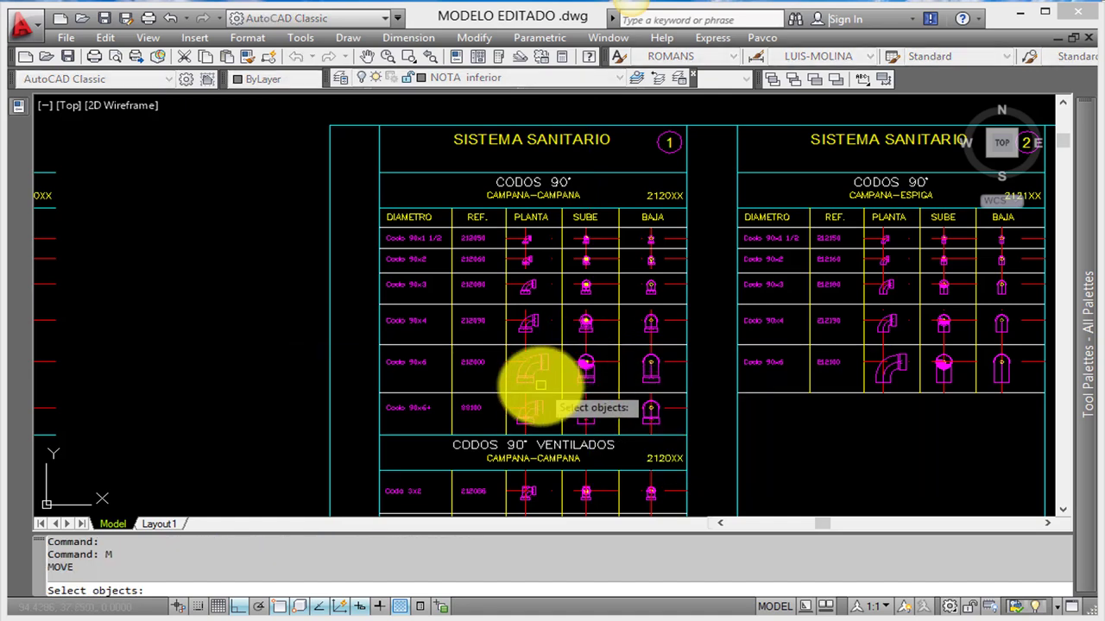
scroll(457, 423, "up", 1)
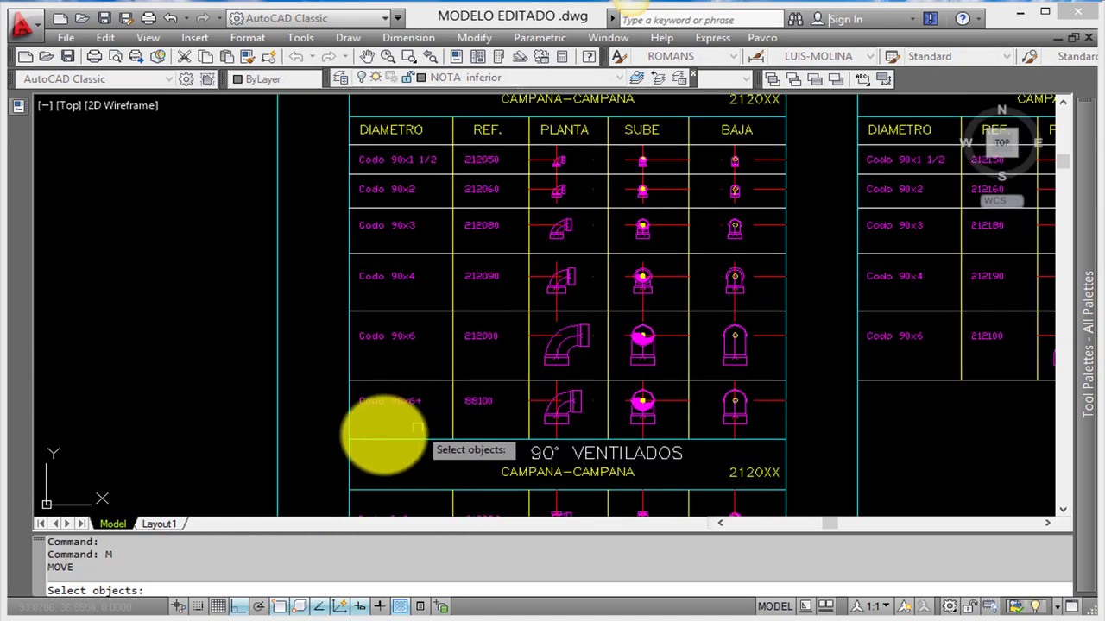
left_click(329, 446)
scroll(517, 294, "down", 1)
scroll(578, 246, "up", 1)
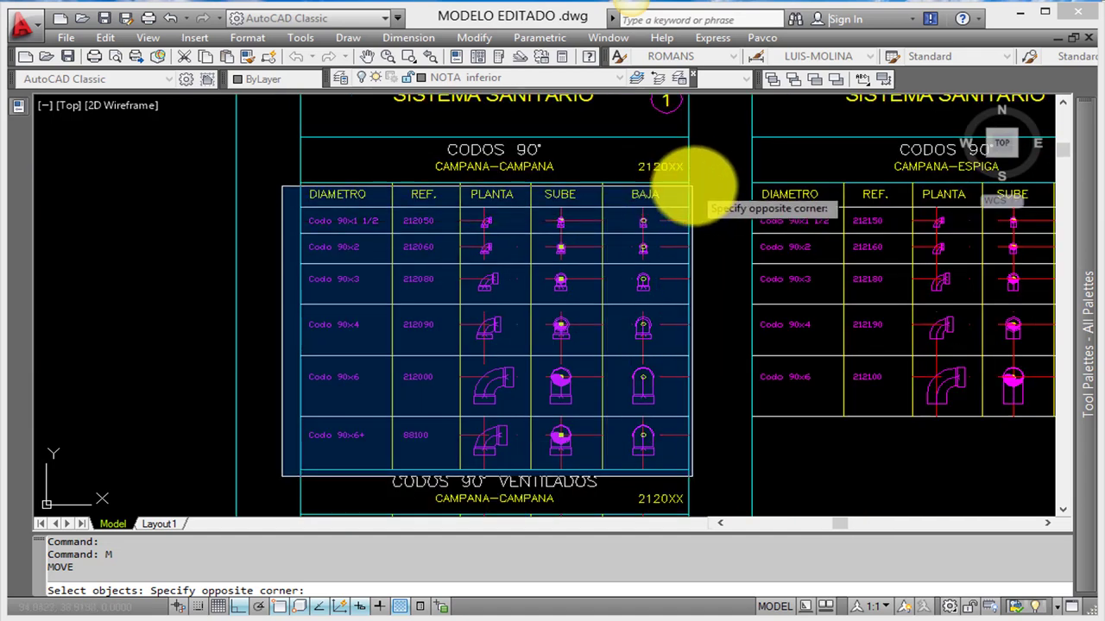
left_click(703, 182)
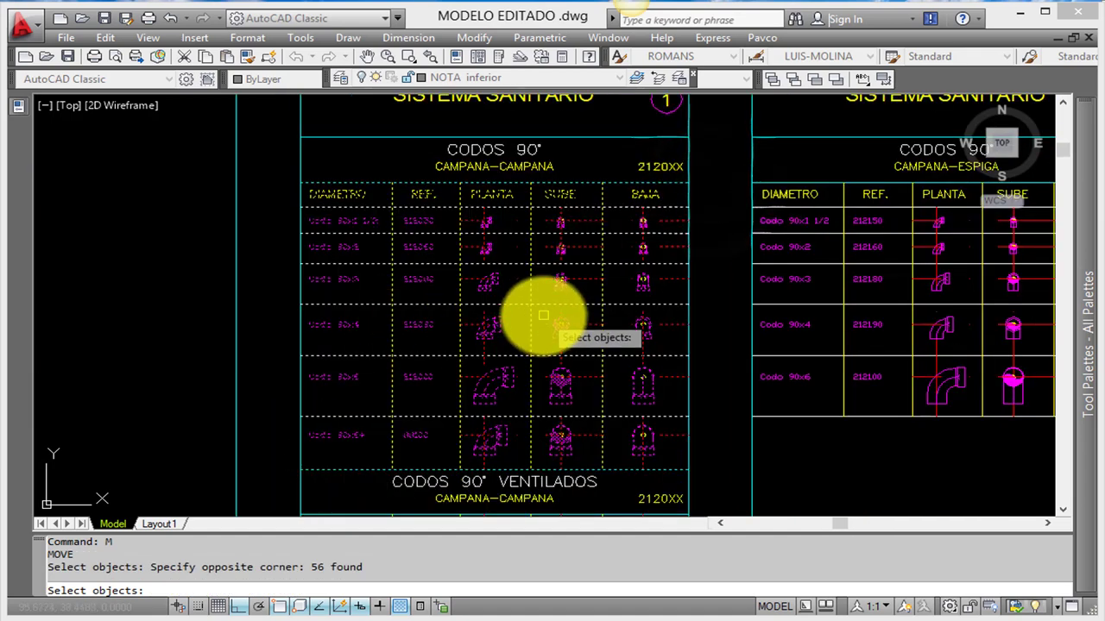
scroll(486, 191, "up", 1)
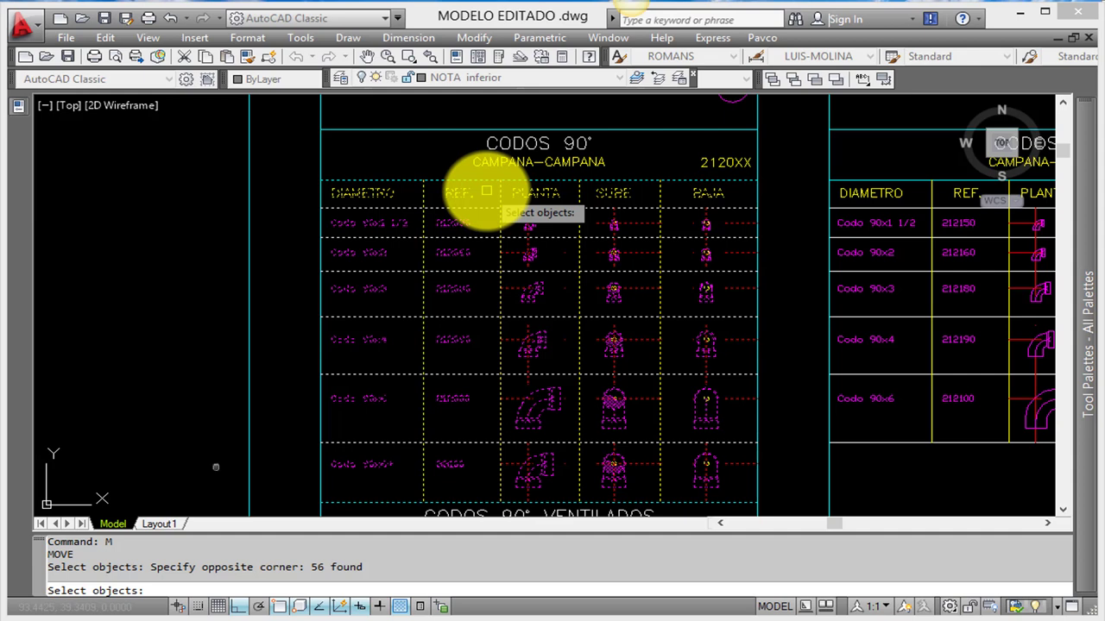
Step: Add the CODOS 90° title, CAMPANA-CAMPANA subtitle and 2120XX code to the move selection
type("AD")
key("Return")
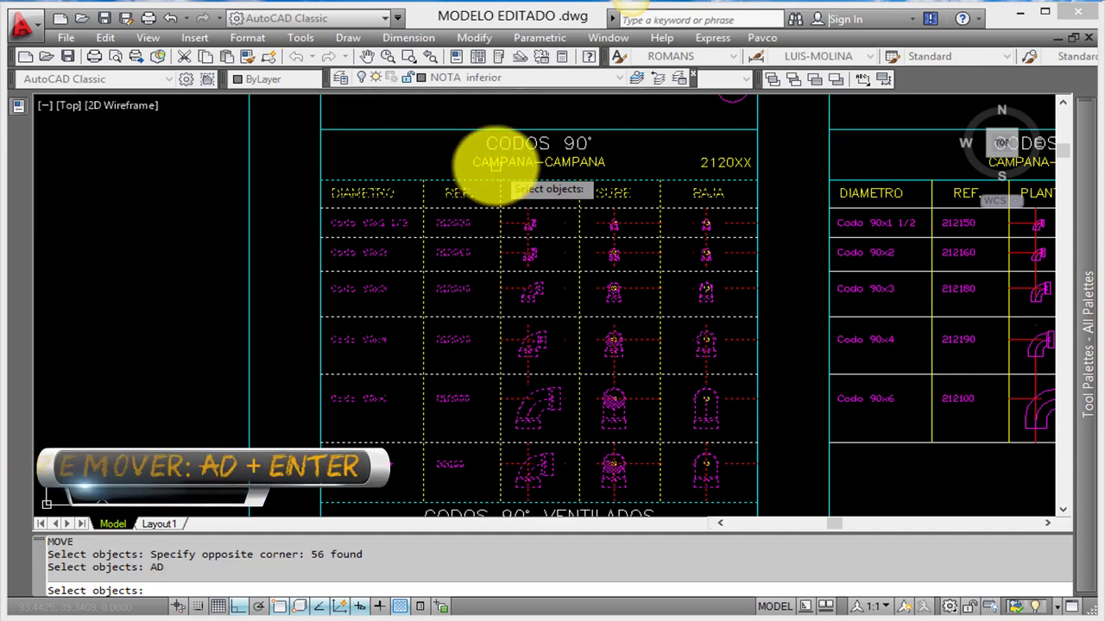
left_click(496, 162)
left_click(509, 143)
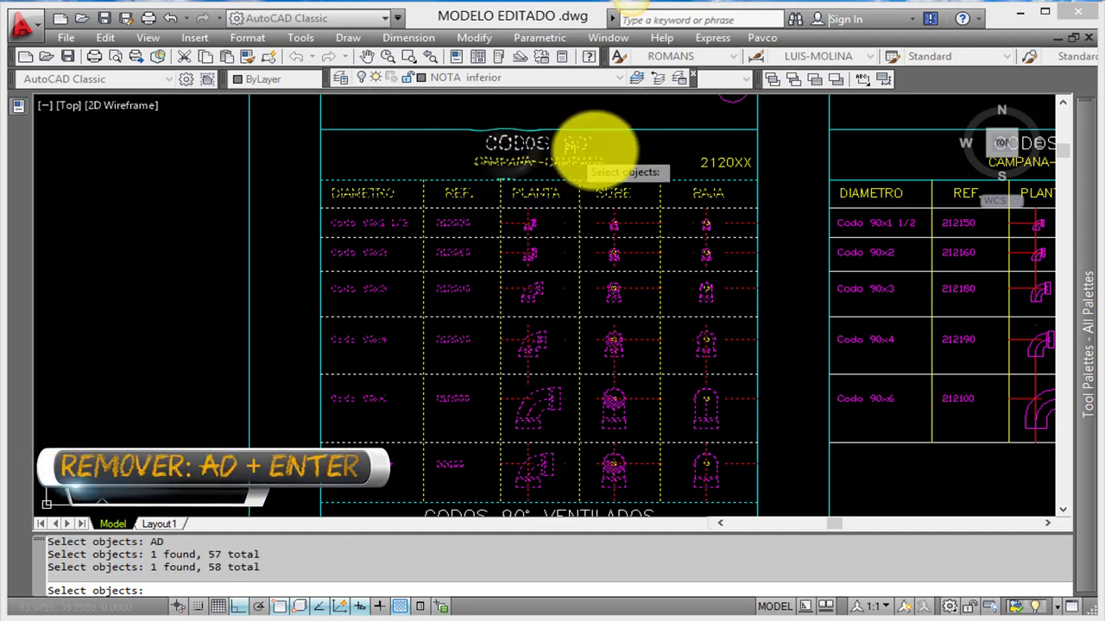
left_click(723, 164)
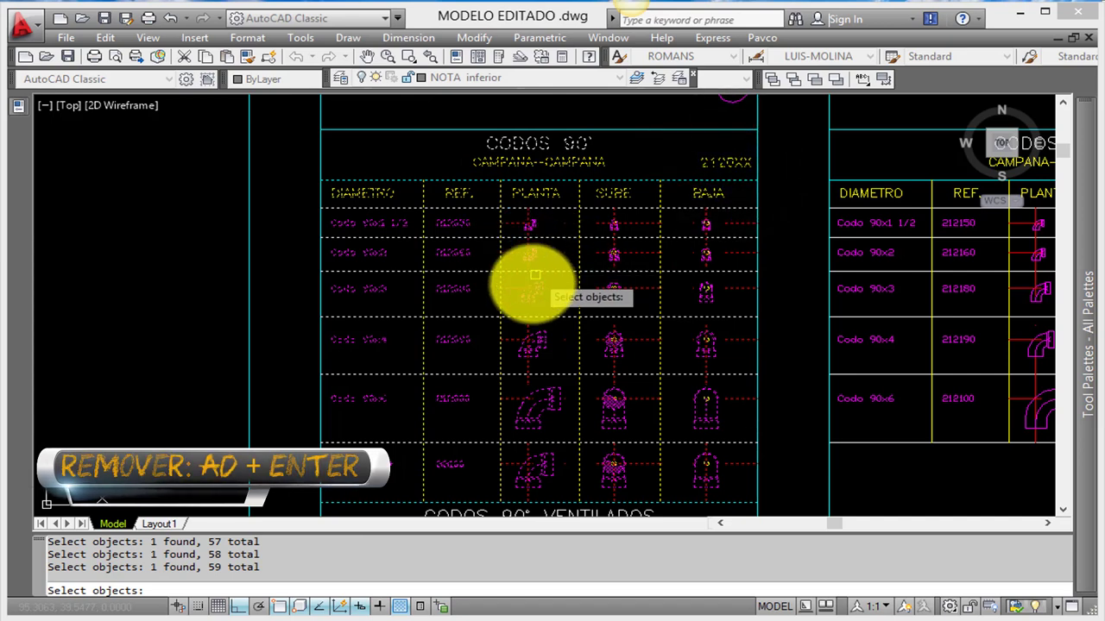
scroll(517, 280, "down", 2)
scroll(545, 198, "up", 1)
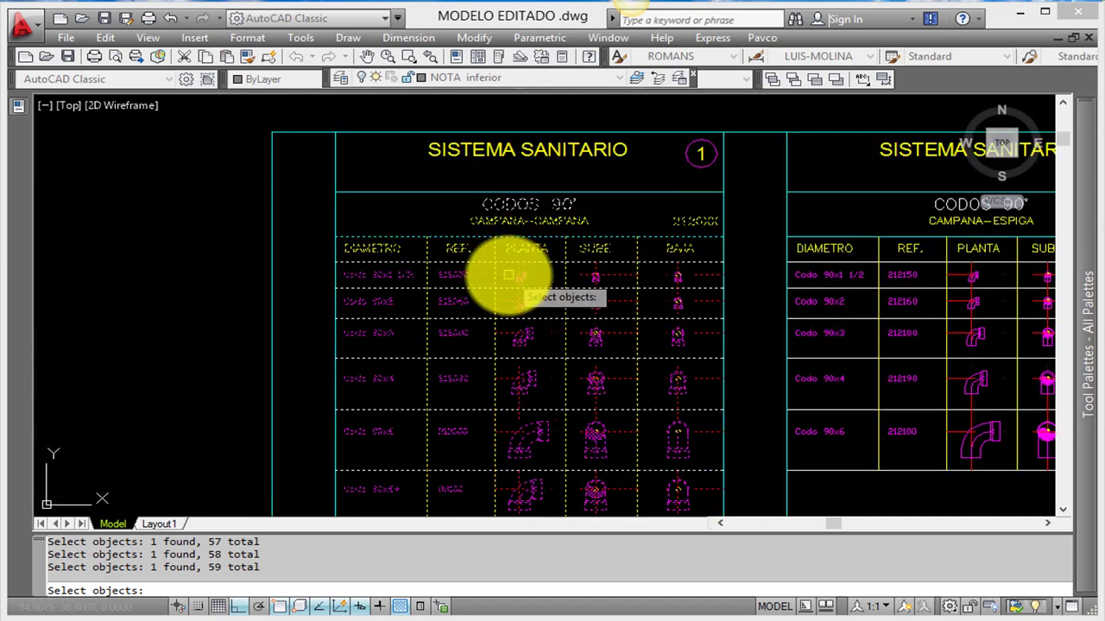
scroll(520, 276, "up", 1)
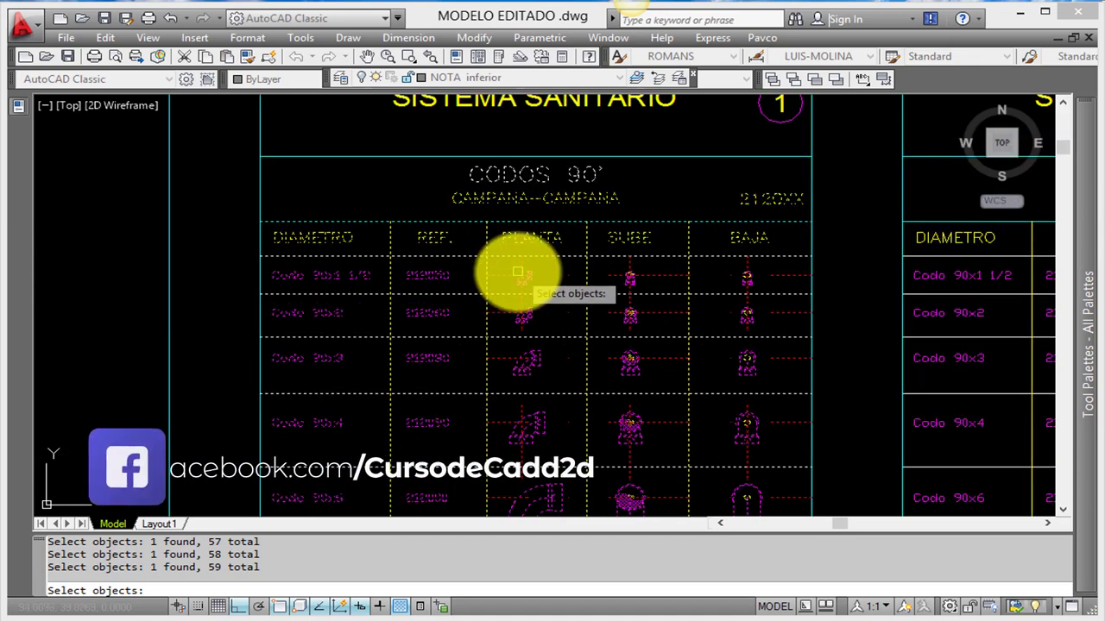
type("R")
Step: Drop REF texts 212050, 212060, 212080, 212090 and the lower diameter labels from the selection
key("Return")
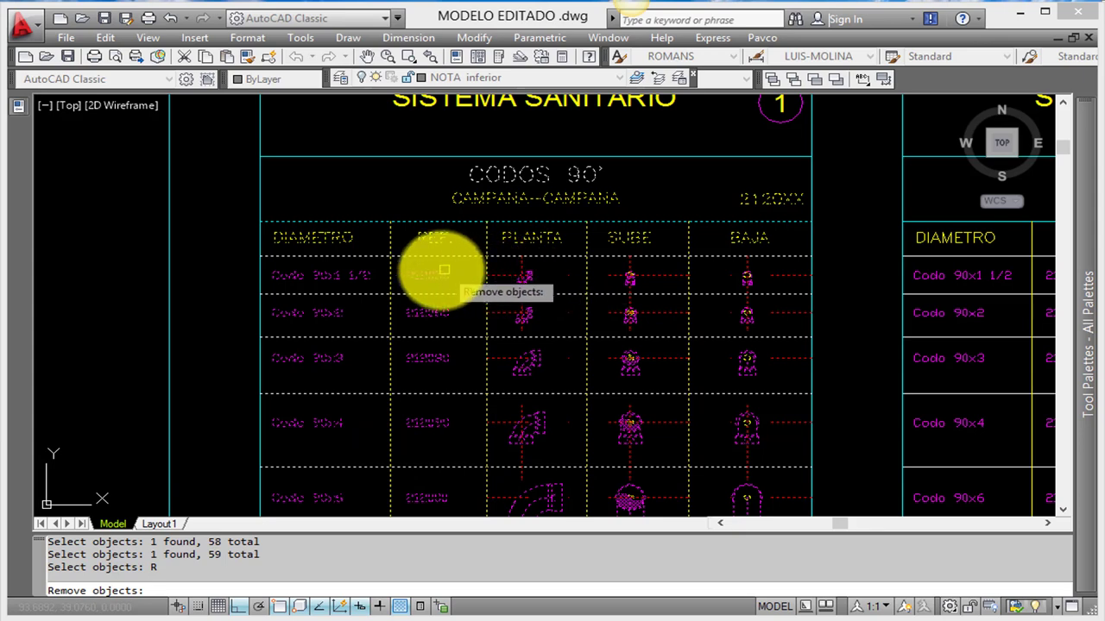
left_click(431, 274)
left_click(431, 311)
left_click(438, 361)
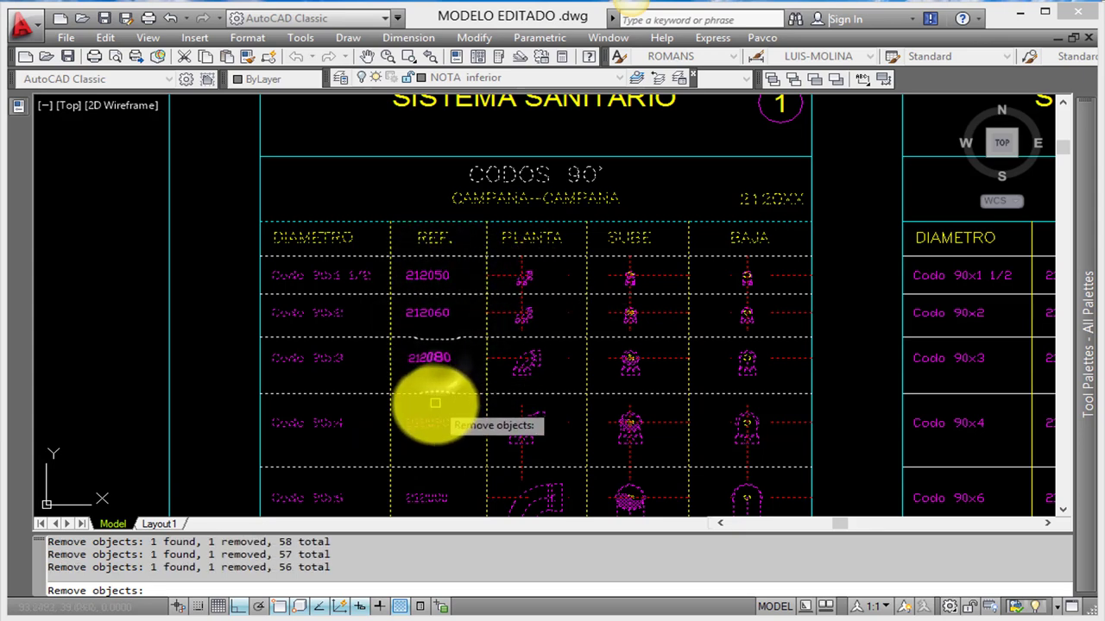
left_click(429, 421)
scroll(530, 296, "down", 3)
scroll(363, 451, "up", 3)
left_click(363, 451)
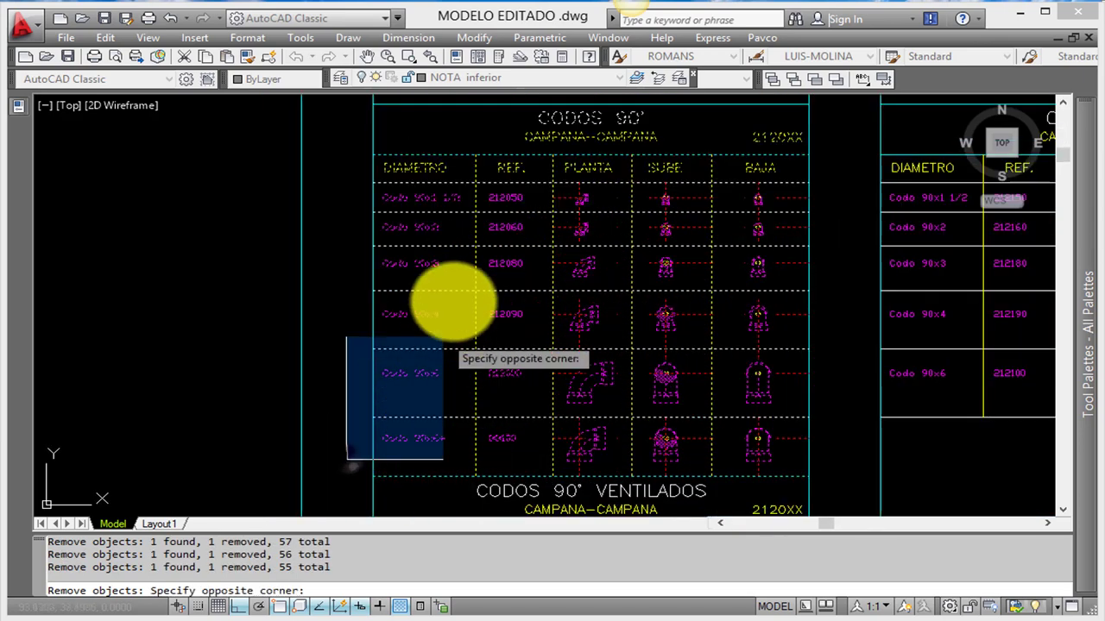
left_click(458, 302)
scroll(581, 210, "up", 1)
type("AD")
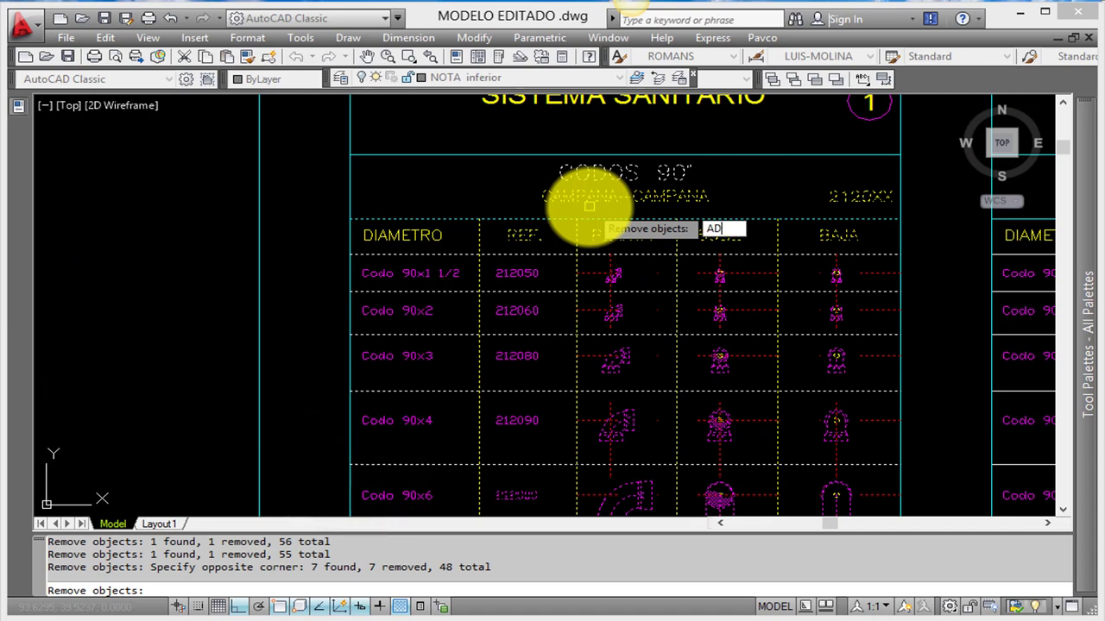
Step: Add one more table object and the circled 1 marker, finalising 51 objects
key("Return")
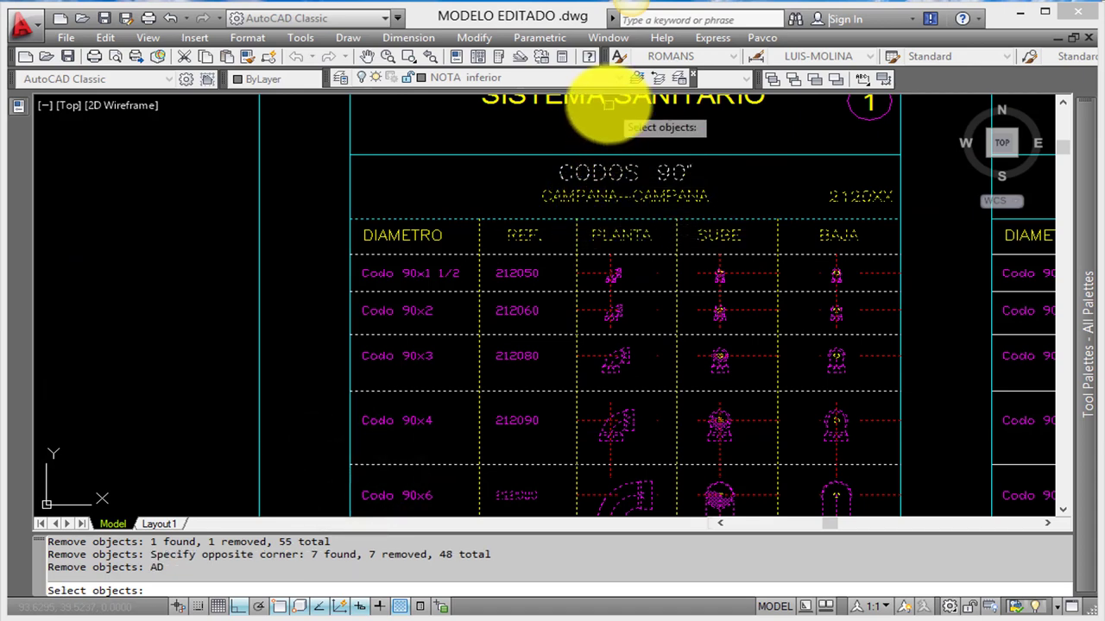
left_click(592, 103)
scroll(590, 275, "down", 3)
scroll(692, 208, "up", 2)
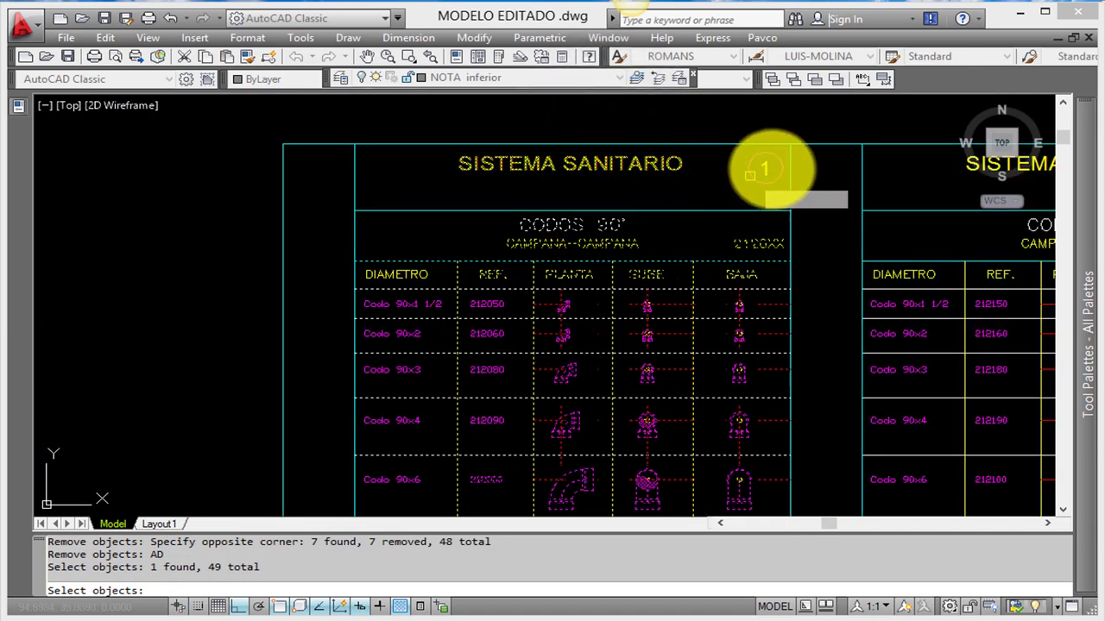
left_click(765, 178)
left_click(693, 159)
scroll(678, 194, "down", 2)
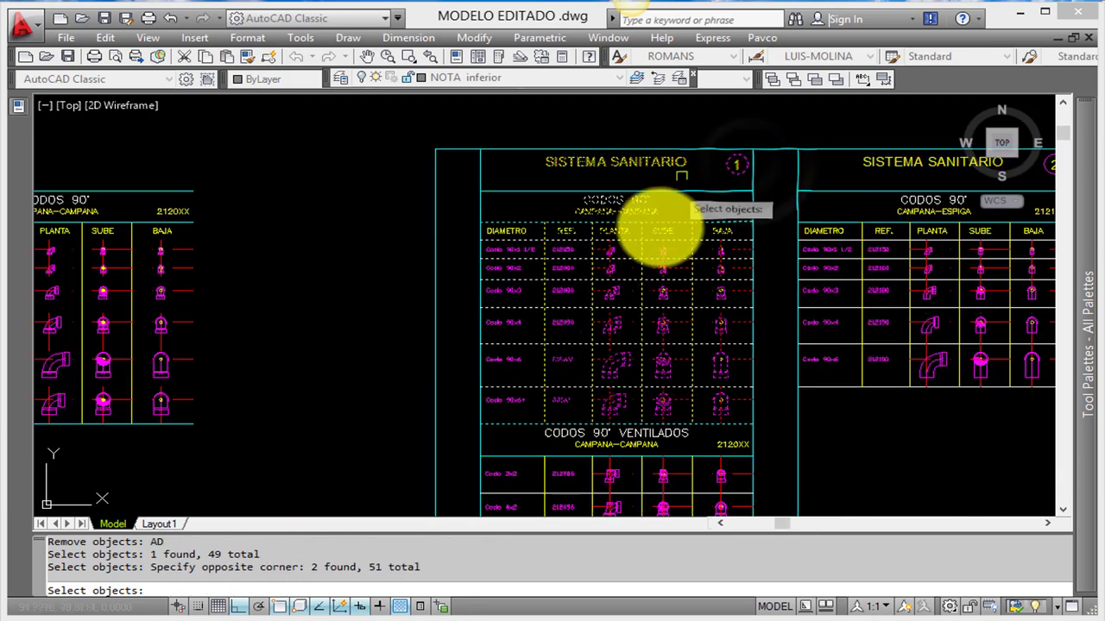
scroll(656, 245, "up", 1)
key("Return")
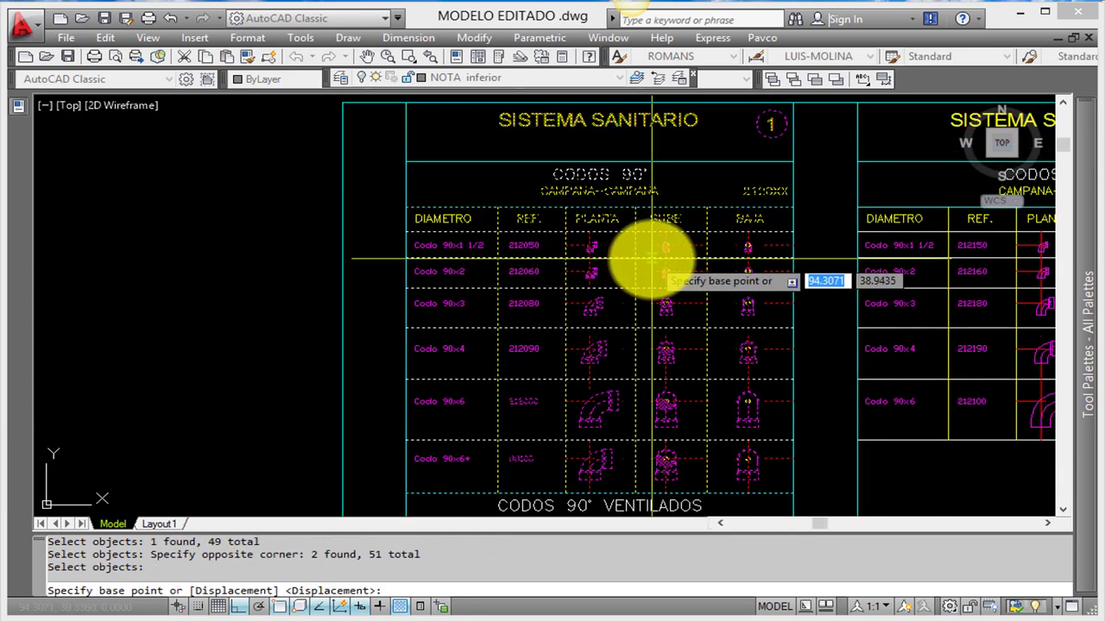
Step: Move the table from its lower-right corner straight up, clear of the sheets
left_click(792, 484)
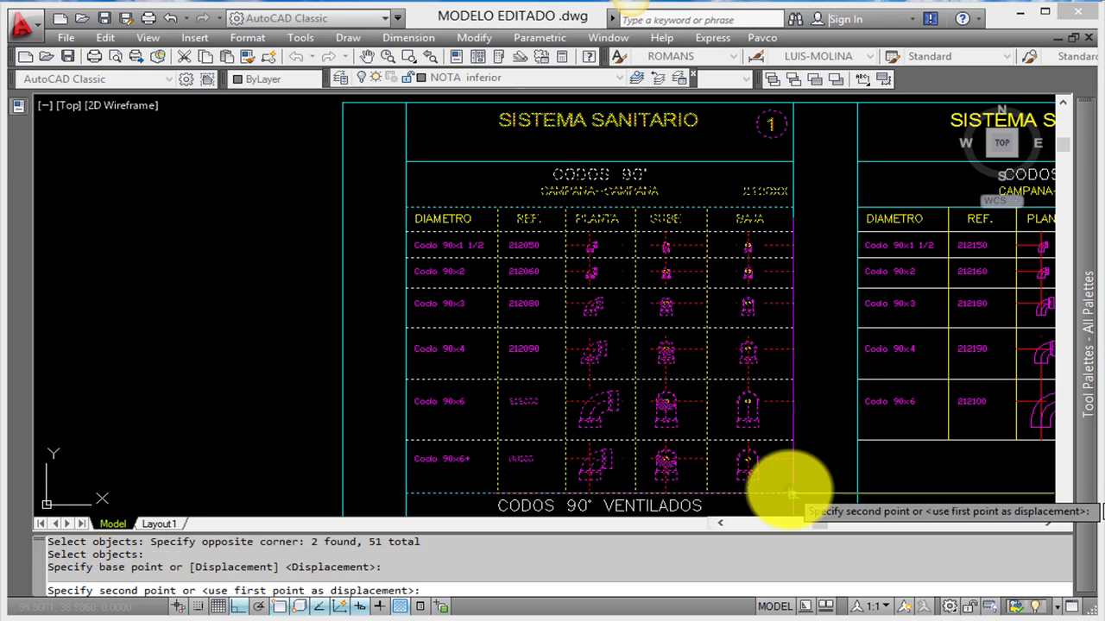
scroll(829, 466, "down", 2)
scroll(846, 388, "down", 2)
scroll(835, 293, "up", 2)
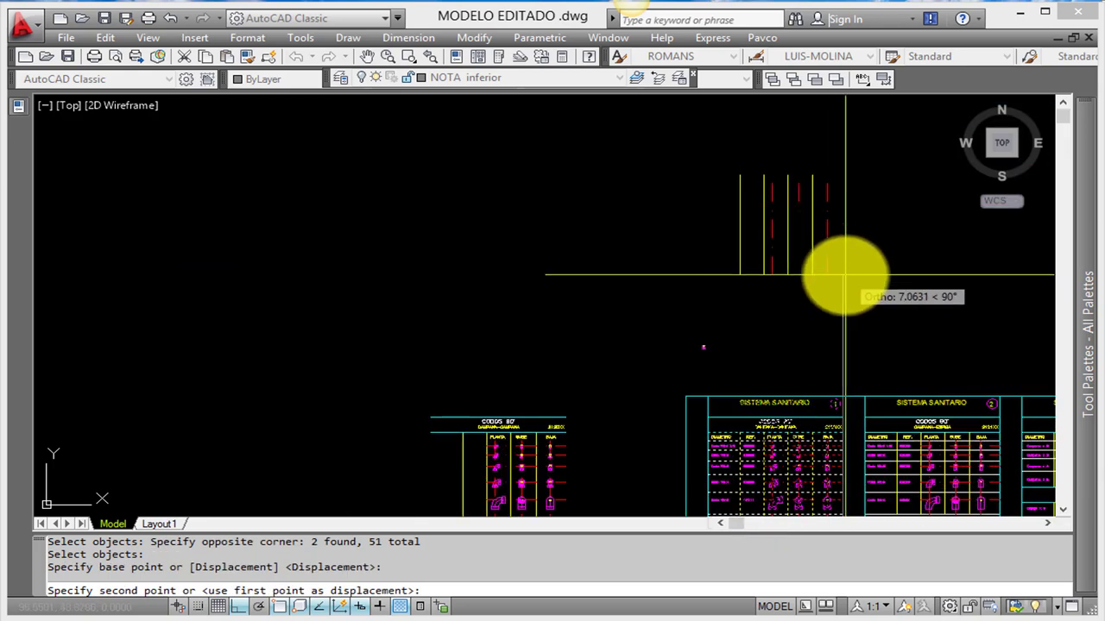
left_click(828, 207)
scroll(826, 200, "up", 1)
scroll(803, 258, "up", 2)
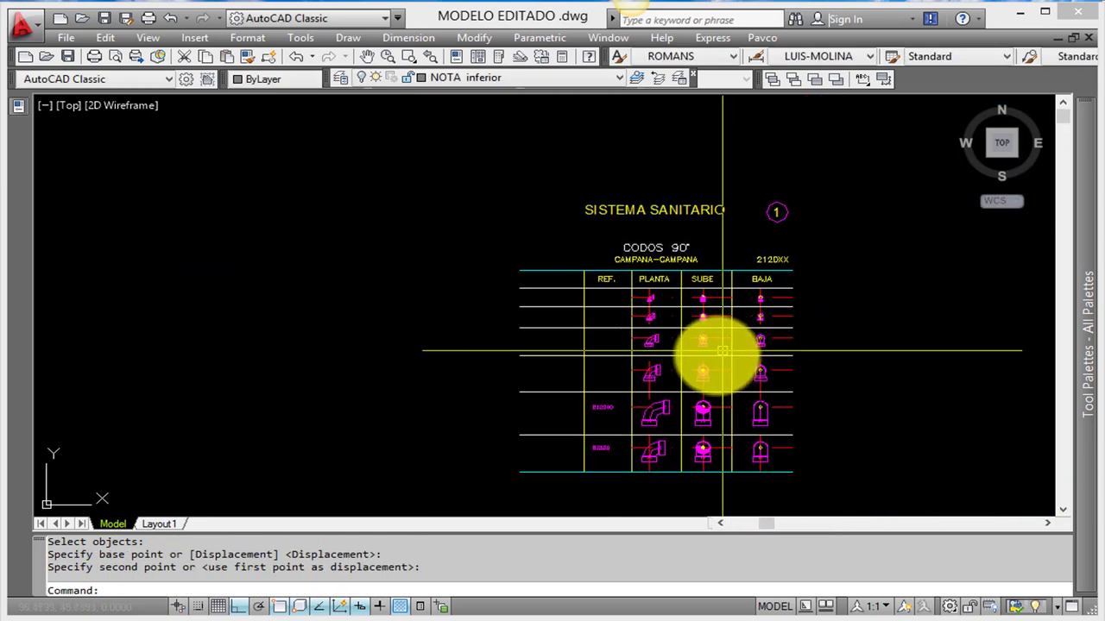
scroll(700, 341, "up", 1)
Step: Cancel the leftover command and undo with U, bringing the sheets back into view
key("Escape")
scroll(657, 234, "down", 1)
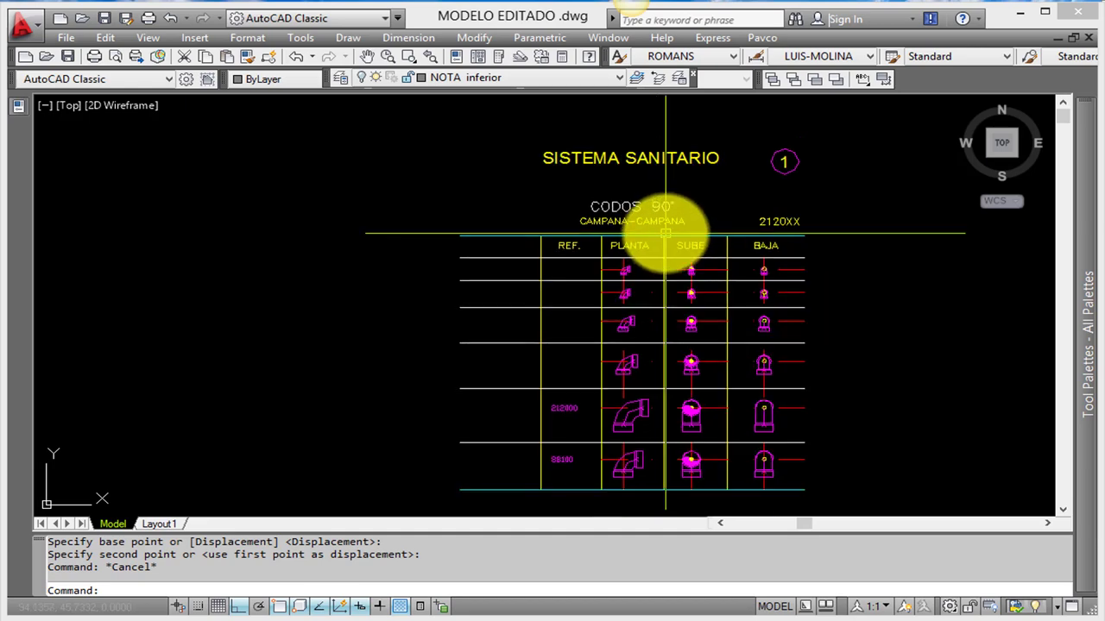
scroll(656, 233, "down", 1)
scroll(651, 231, "down", 1)
scroll(670, 371, "up", 2)
scroll(666, 373, "up", 1)
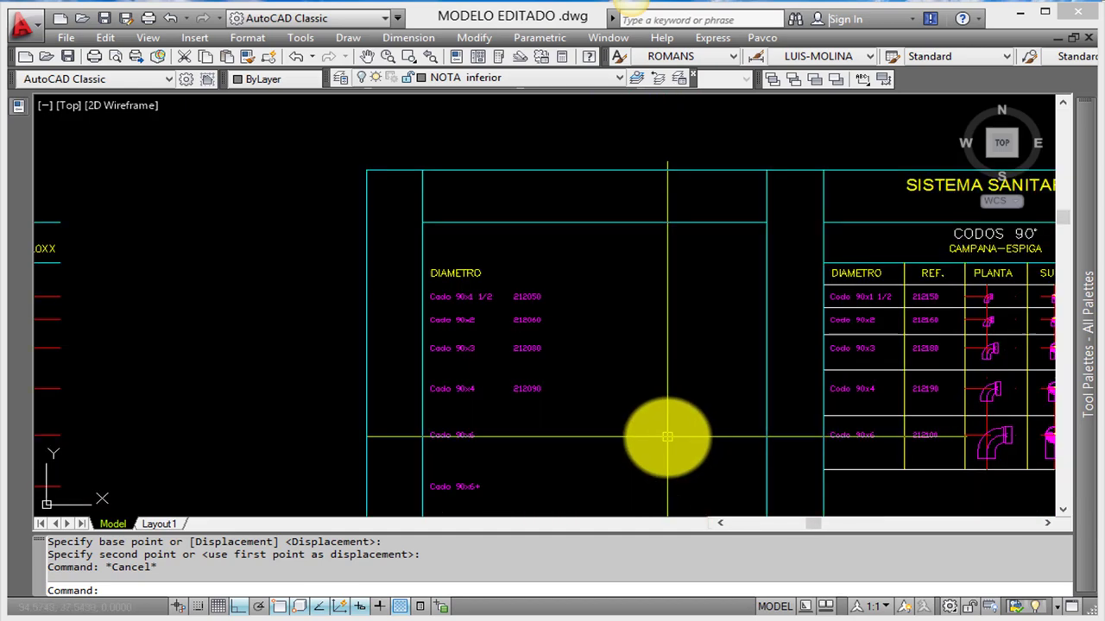
scroll(666, 375, "down", 1)
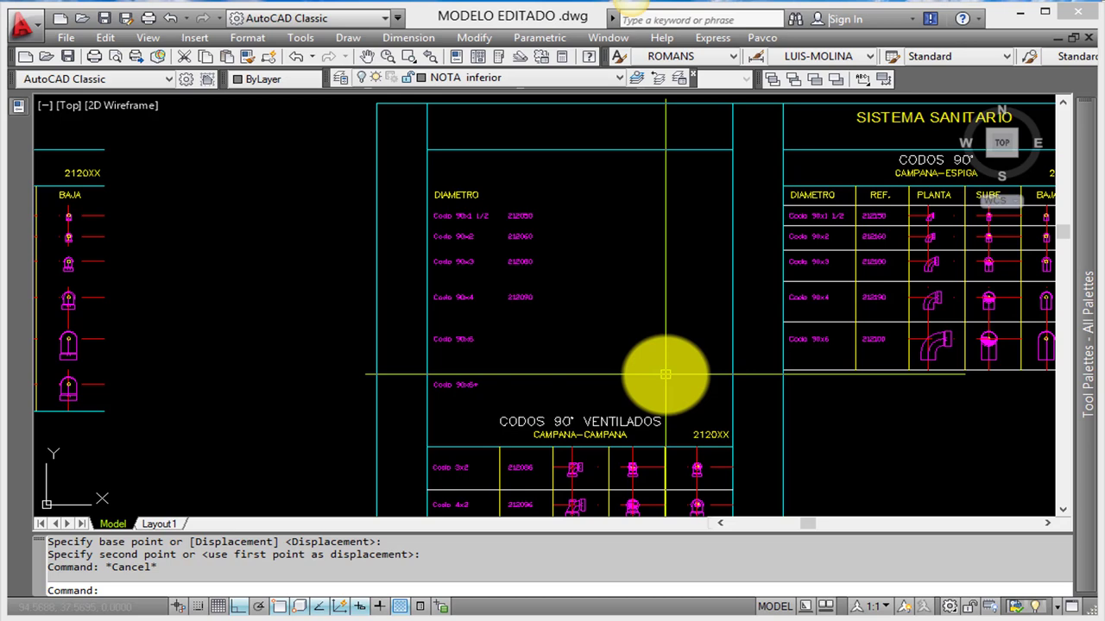
type("u")
key("Return")
middle_click_drag(665, 247, 667, 294)
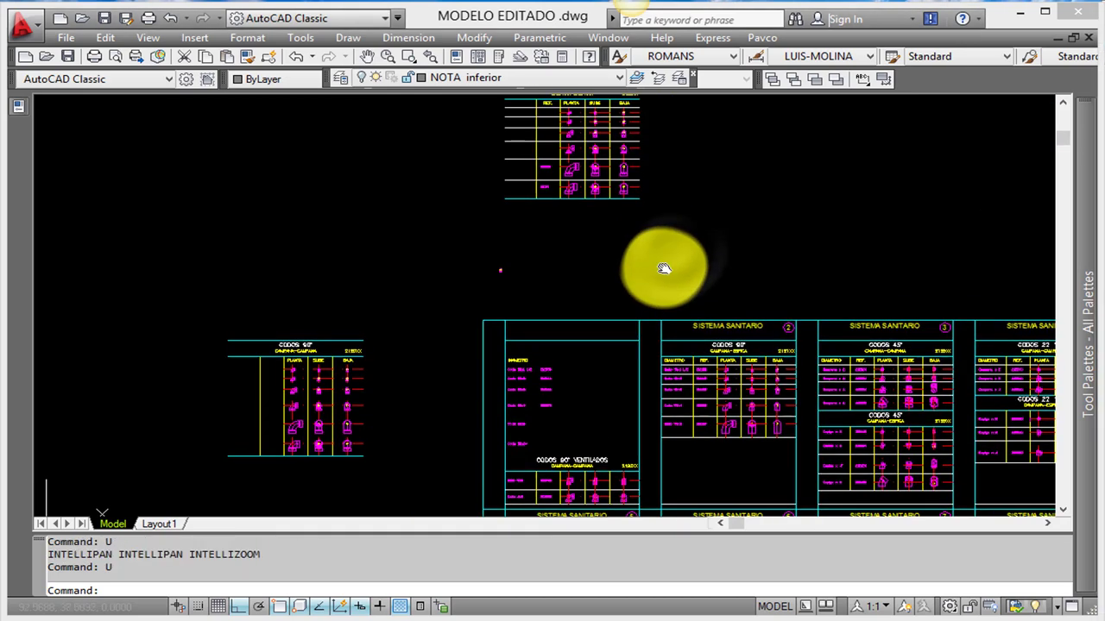
scroll(666, 289, "down", 1)
scroll(666, 288, "down", 1)
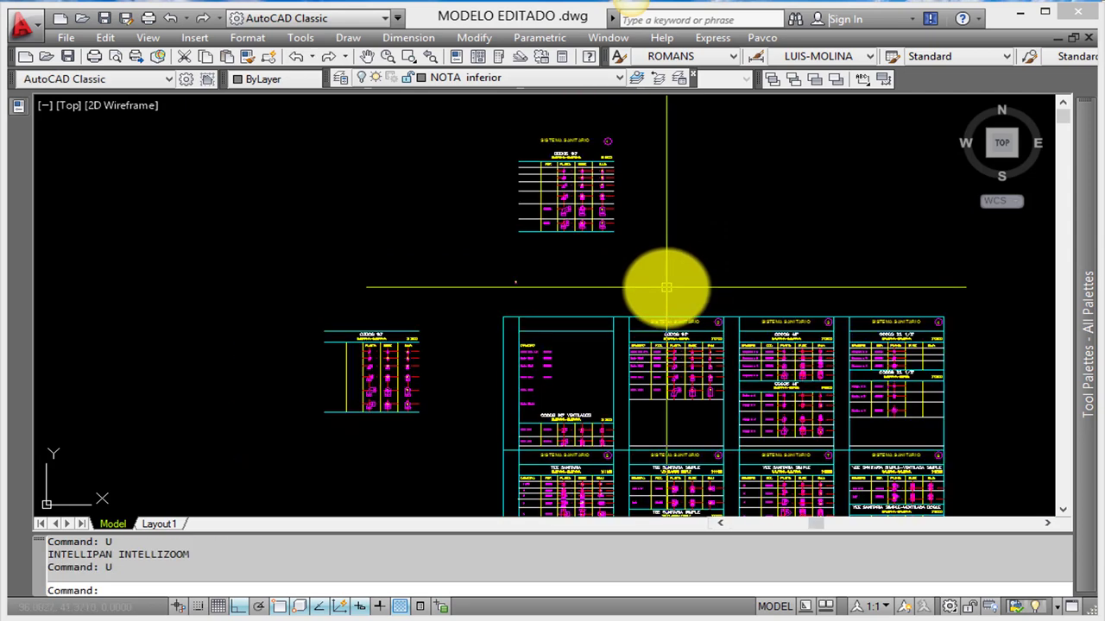
scroll(667, 287, "down", 1)
Step: Undo one more earlier step and cancel any pending command
type("u")
key("Return")
scroll(565, 255, "down", 5)
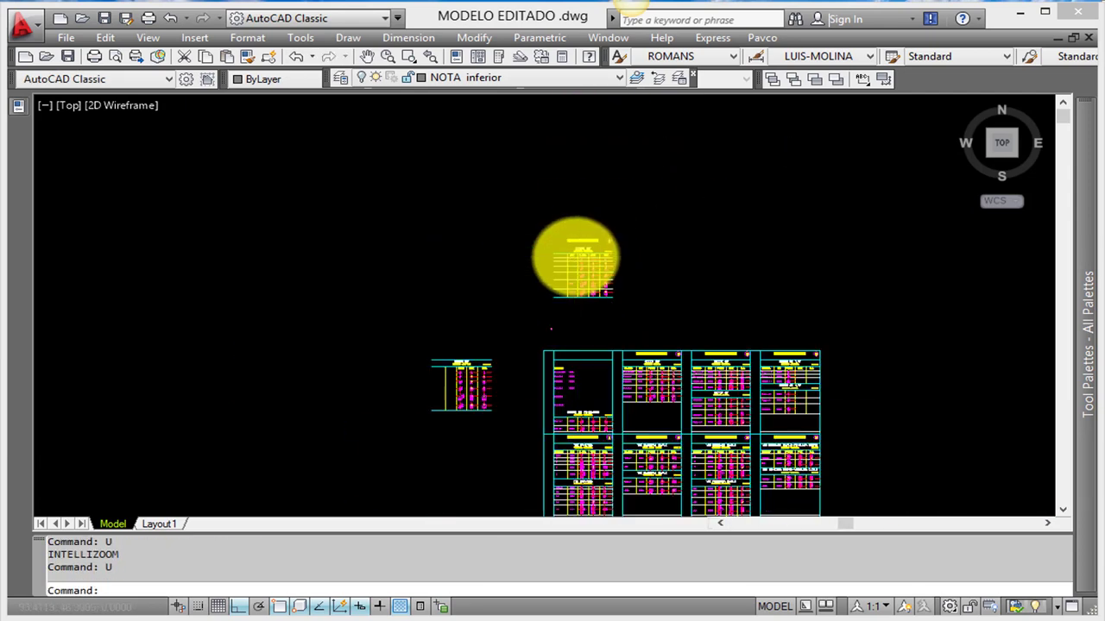
scroll(567, 254, "down", 3)
scroll(573, 254, "down", 2)
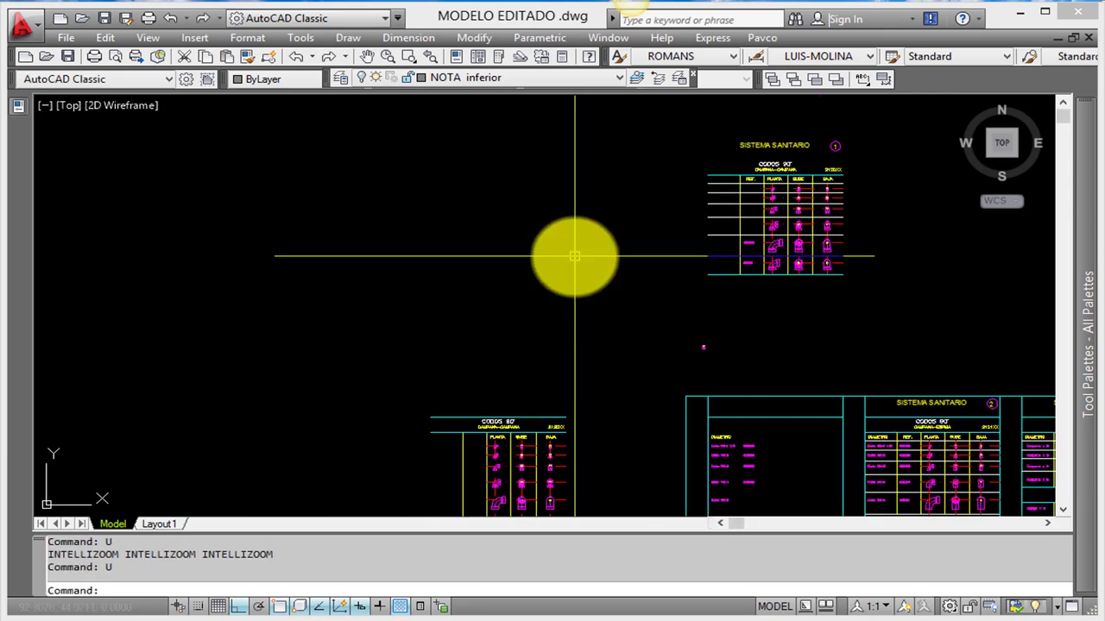
scroll(616, 274, "up", 5)
key("Escape")
key("Escape")
key("Escape")
Step: Start a rotation (RO) and window-select 61 objects of the CODOS 90° table
type("O")
key("Return")
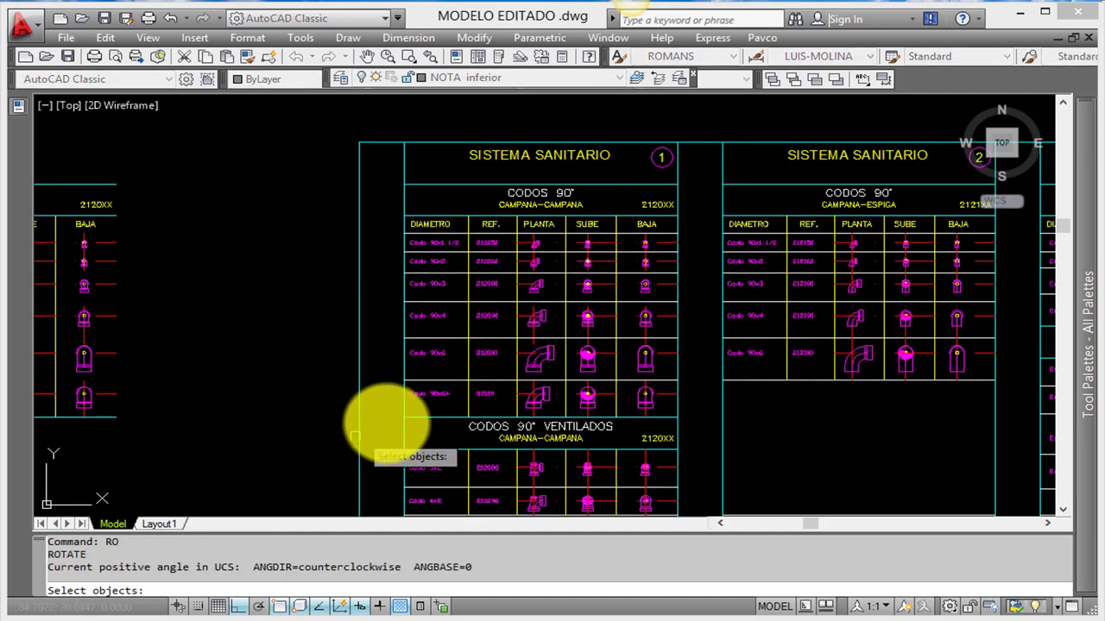
left_click(389, 430)
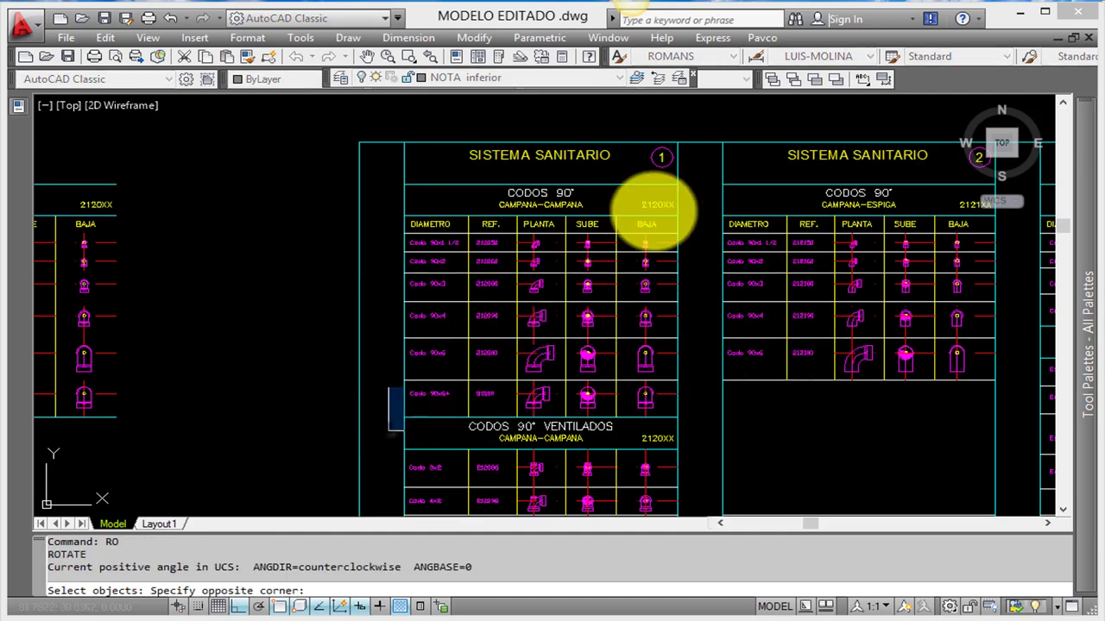
left_click(725, 155)
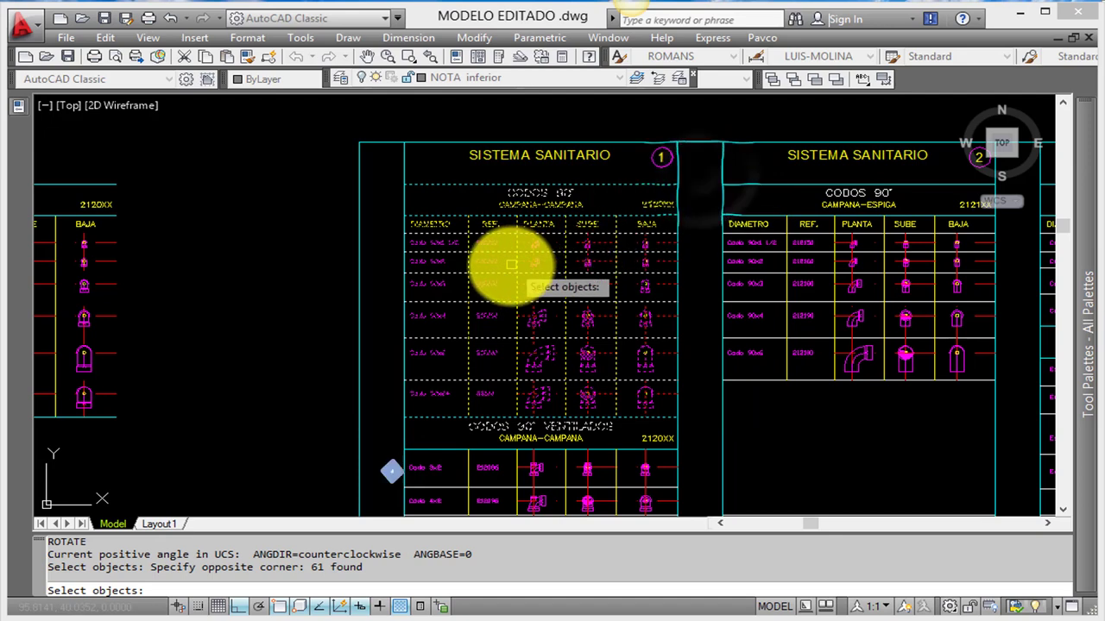
scroll(507, 269, "up", 2)
Step: Remove four REF numbers and 24 fitting symbols, leaving 33 objects to rotate
type("R")
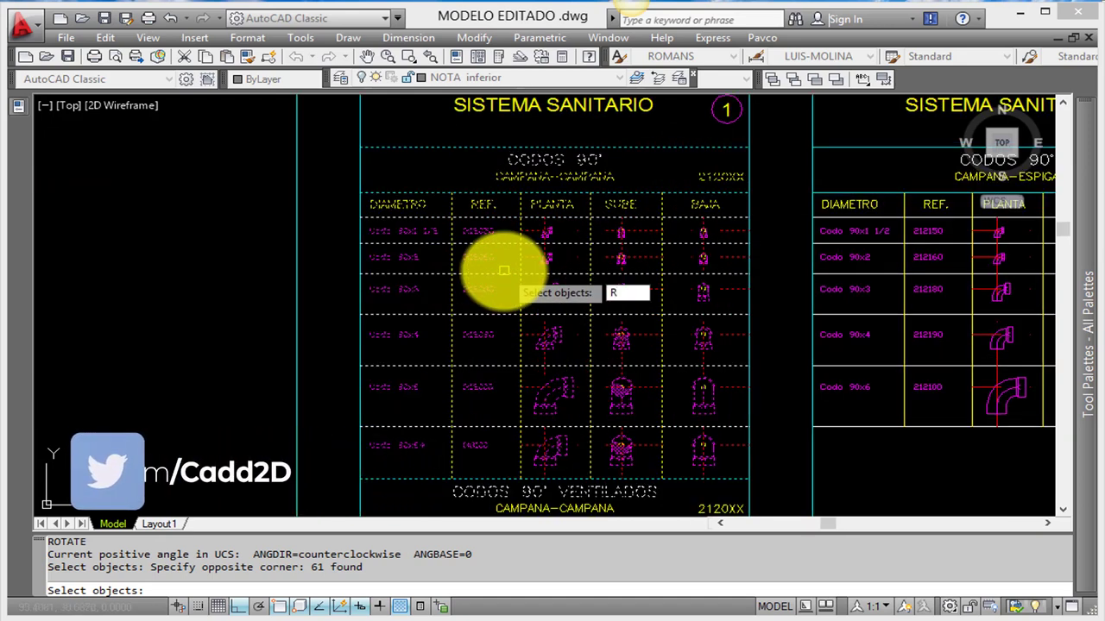
key("Return")
left_click(474, 235)
left_click(474, 257)
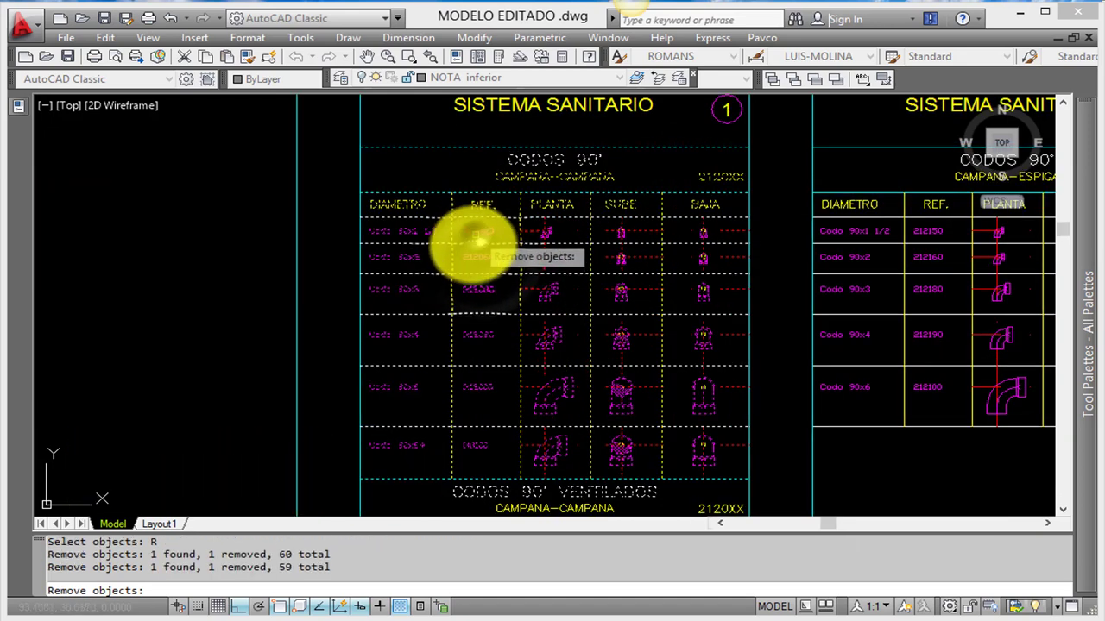
left_click(472, 295)
left_click(480, 336)
left_click(518, 484)
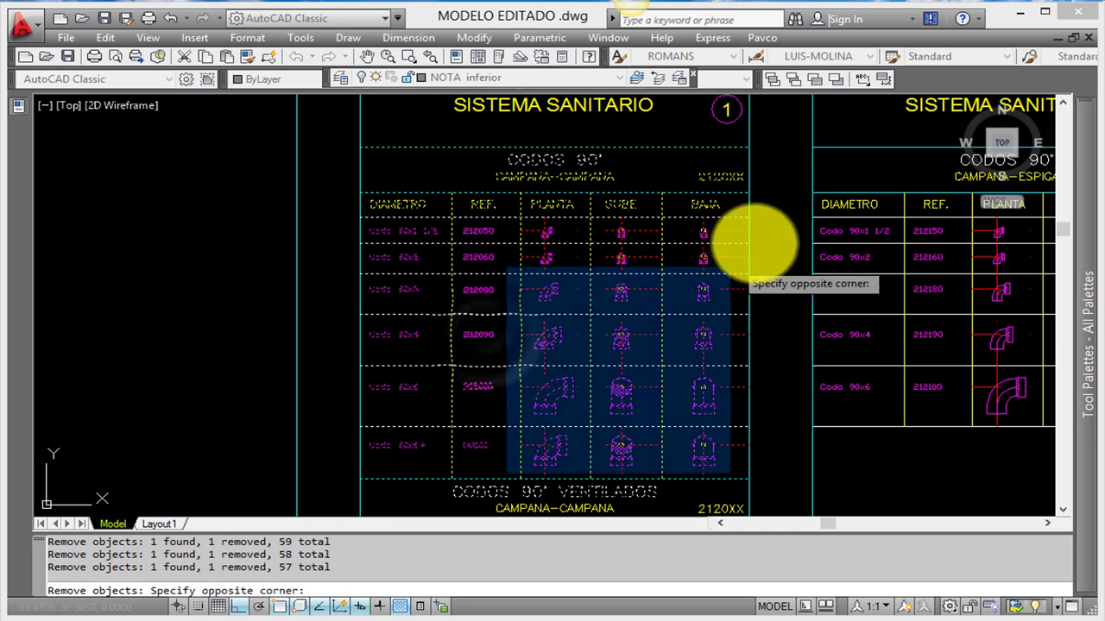
left_click(765, 214)
scroll(653, 345, "up", 3)
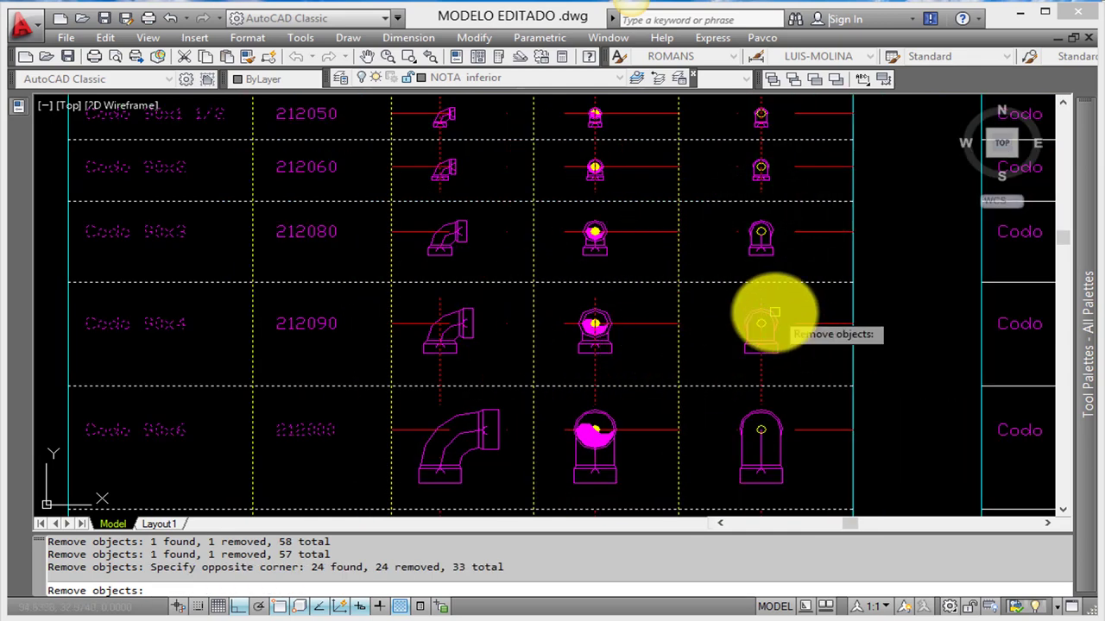
scroll(764, 316, "down", 2)
scroll(618, 276, "down", 2)
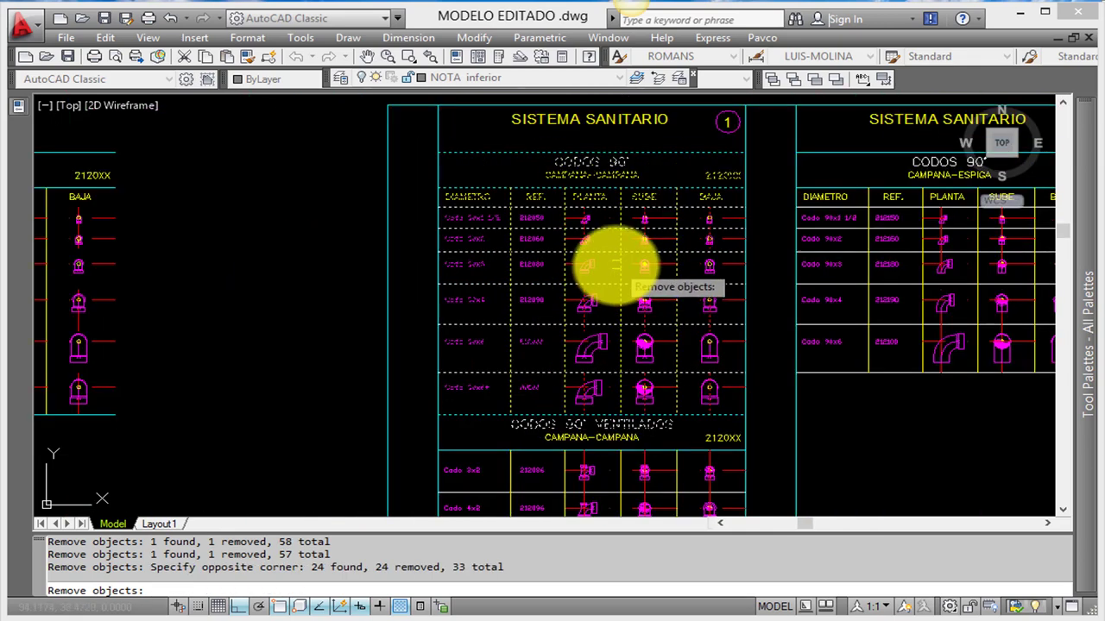
key("Return")
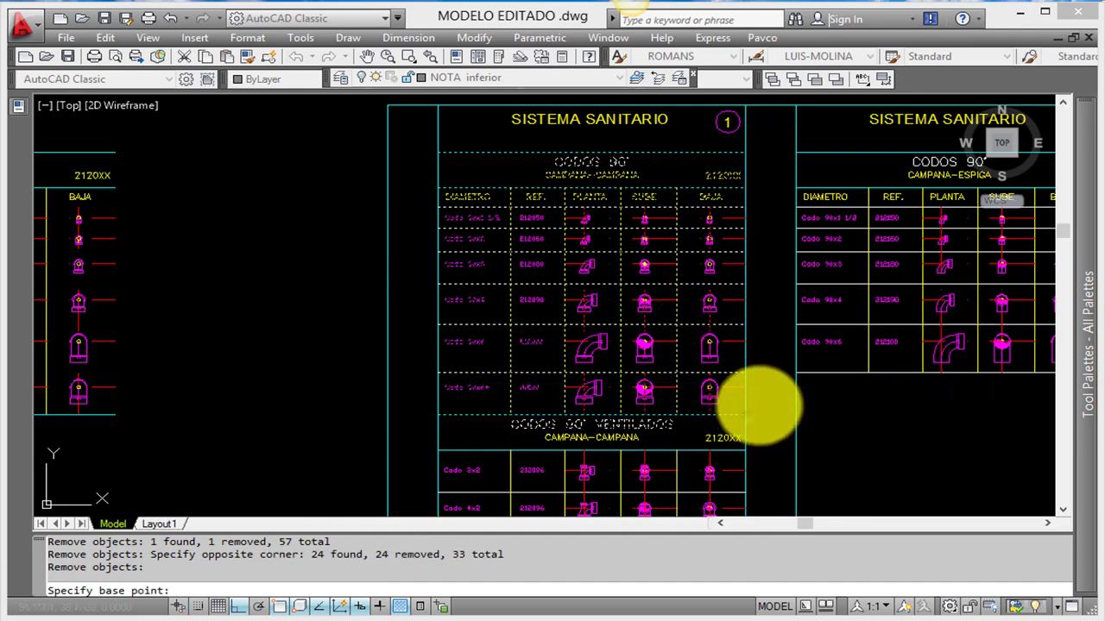
Step: Rotate the table's grid and labels to a free angle about its lower right, with Ortho off
left_click(749, 412)
key("F8")
scroll(665, 363, "down", 3)
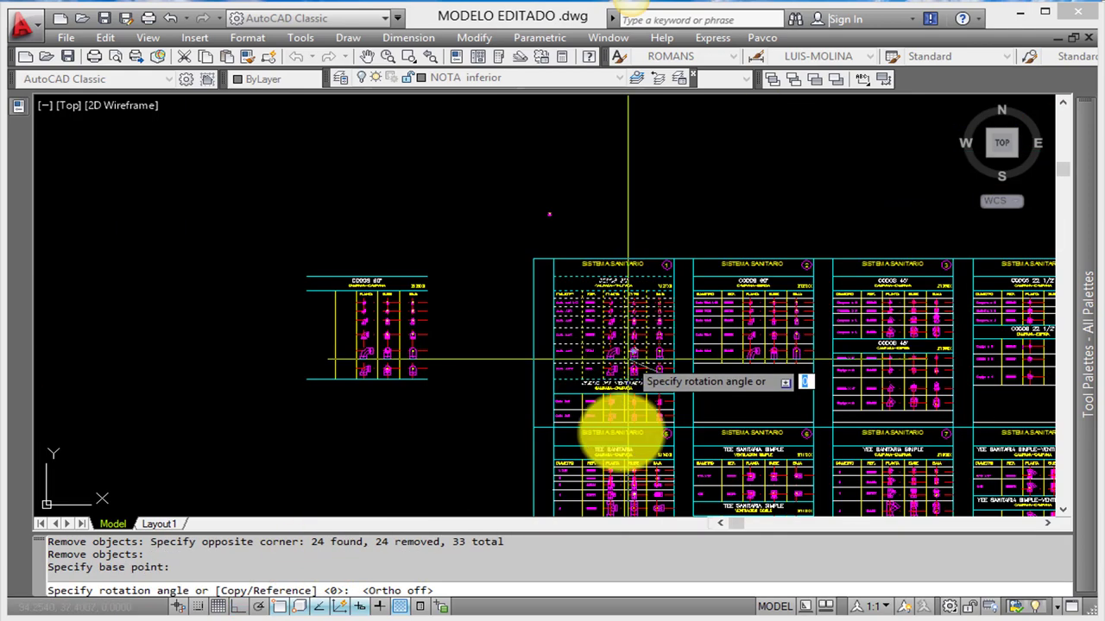
scroll(721, 391, "up", 2)
left_click(725, 389)
scroll(604, 284, "up", 3)
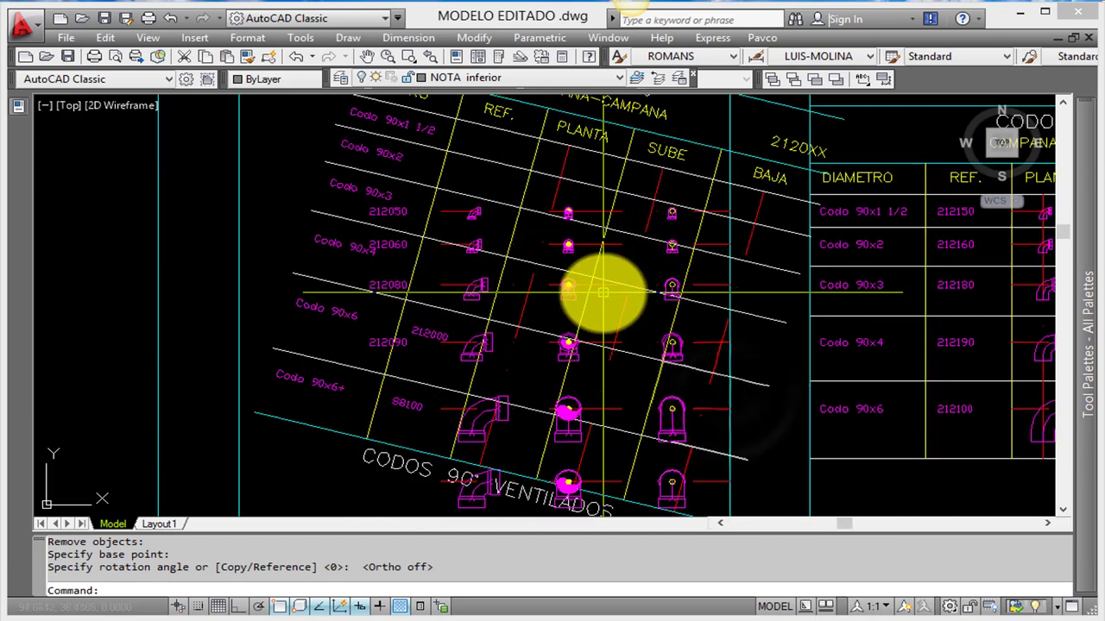
scroll(607, 287, "down", 3)
scroll(629, 444, "up", 4)
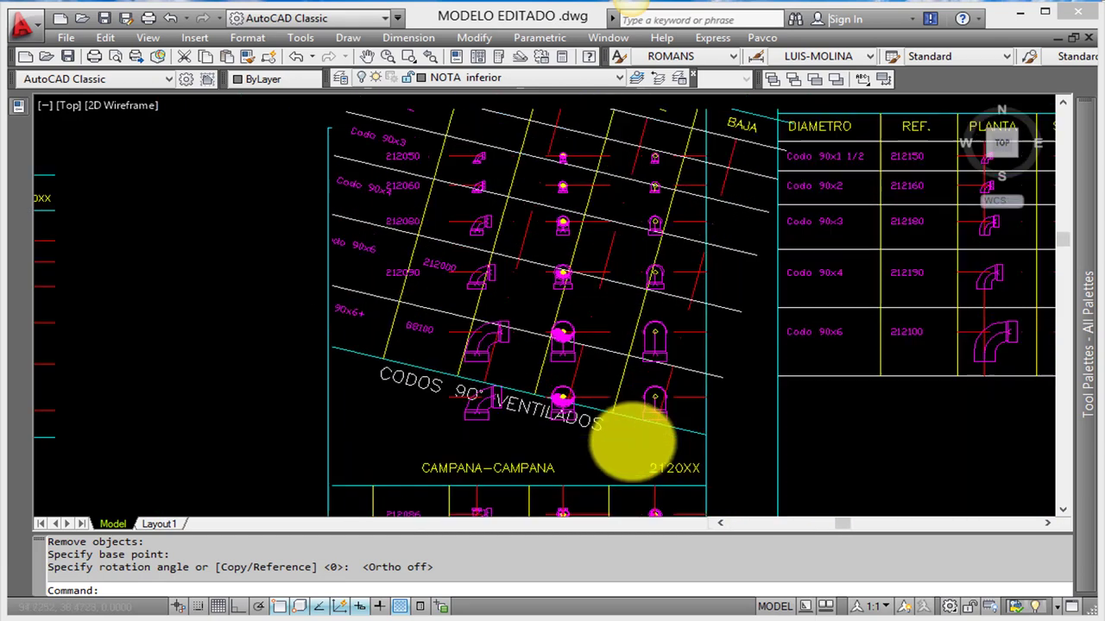
scroll(607, 385, "down", 4)
scroll(548, 224, "up", 2)
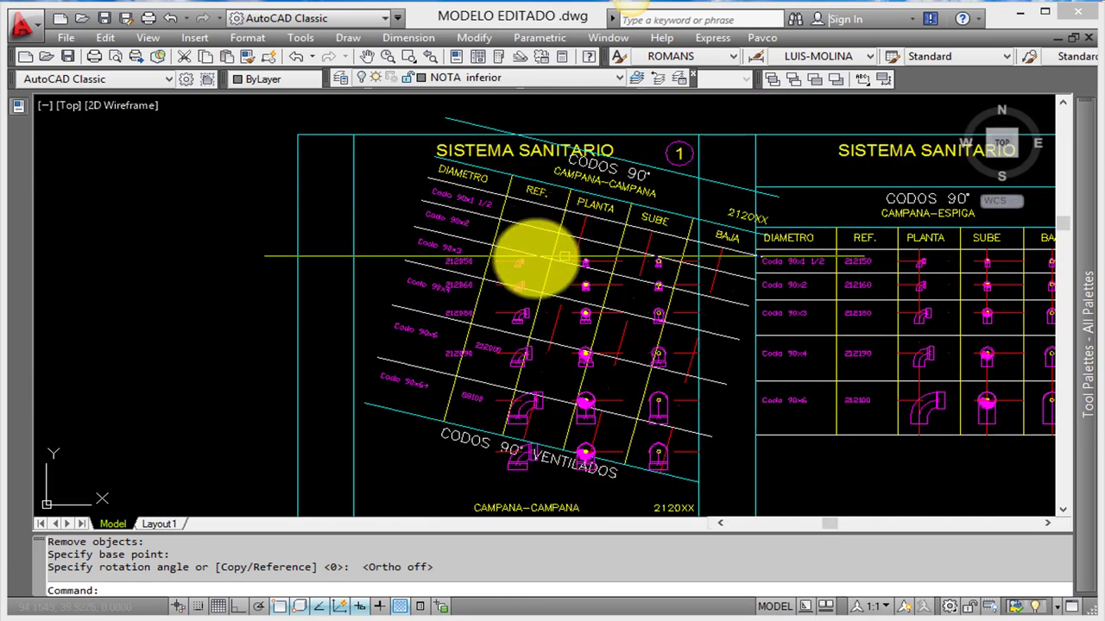
scroll(569, 281, "up", 3)
scroll(565, 302, "down", 2)
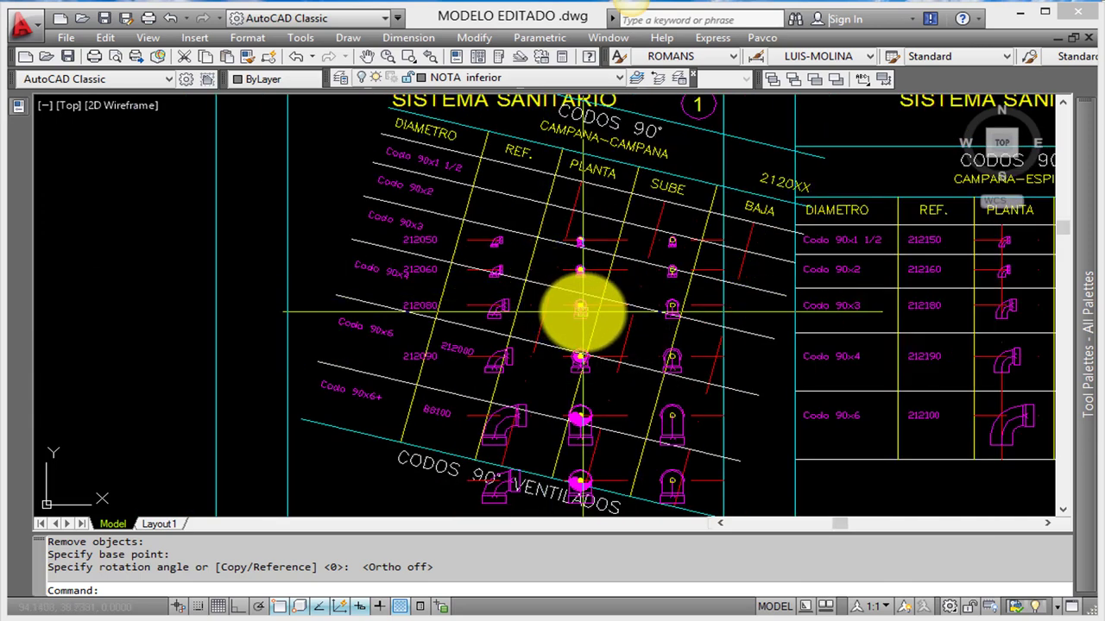
Step: Undo the rotation with U so the table stands upright again
scroll(580, 311, "down", 3)
type("u")
key("Return")
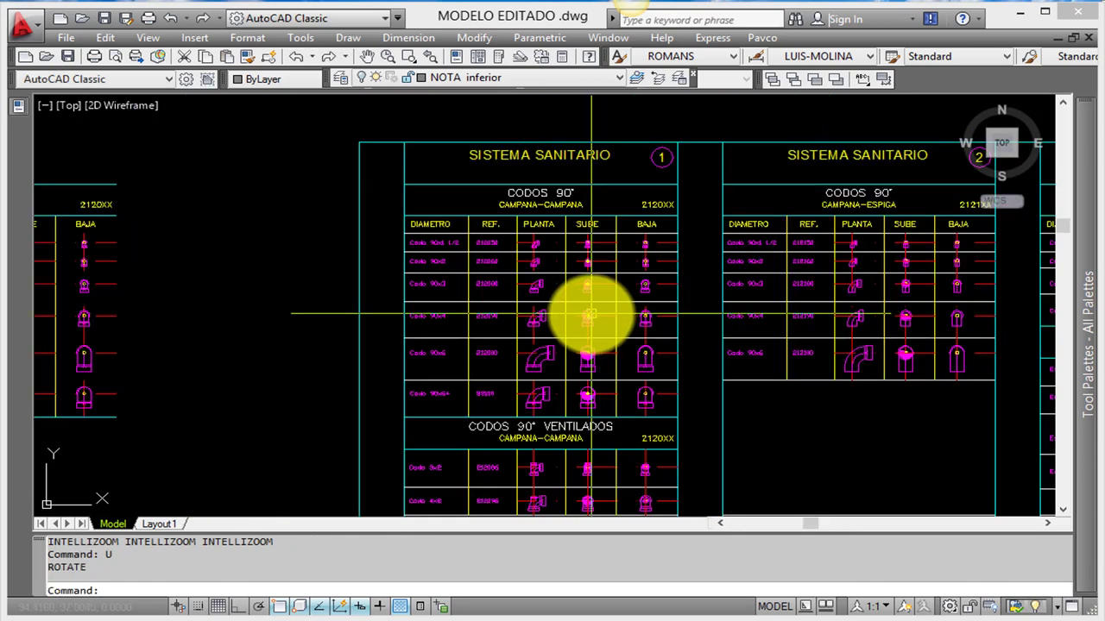
scroll(604, 302, "down", 2)
mouse_move(538, 302)
middle_mouse_down()
mouse_move(450, 308)
mouse_move(427, 274)
middle_mouse_up()
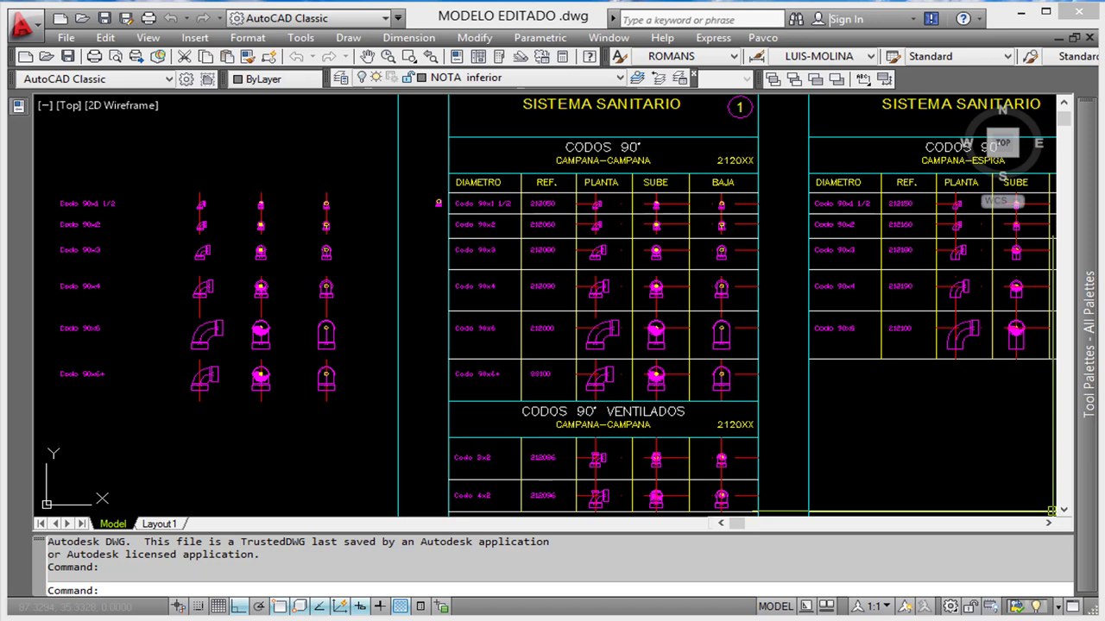
scroll(262, 289, "down", 3)
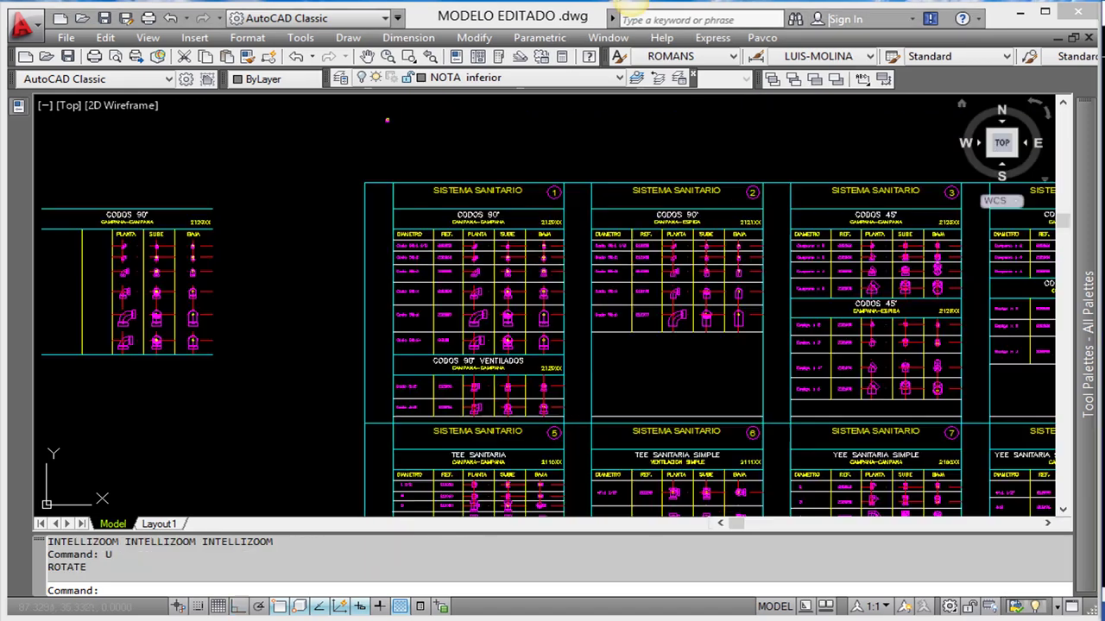